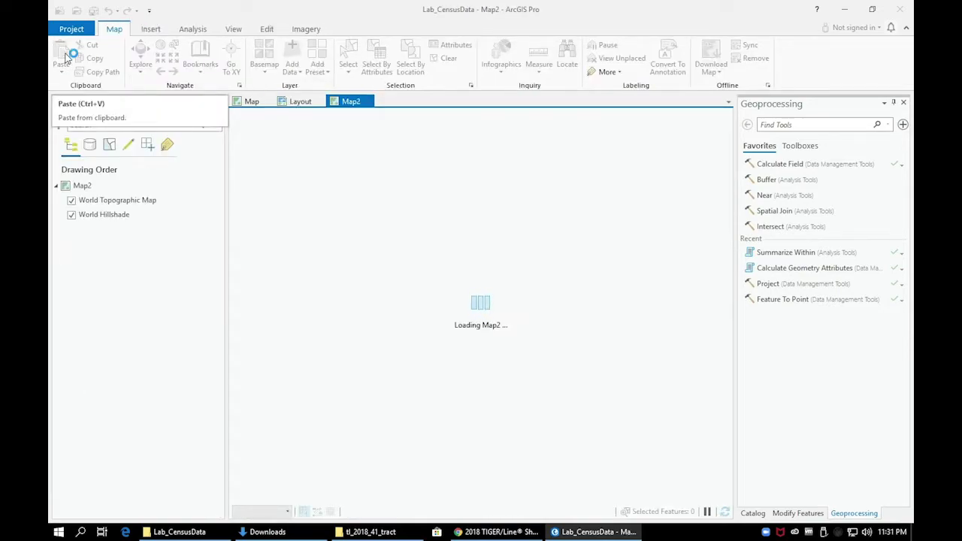
Step: Turn off the World Hillshade layer and add tl_2018_41_tract.shp from the Data folder to Map2
{"action": "left_click", "coordinate": [71, 214]}
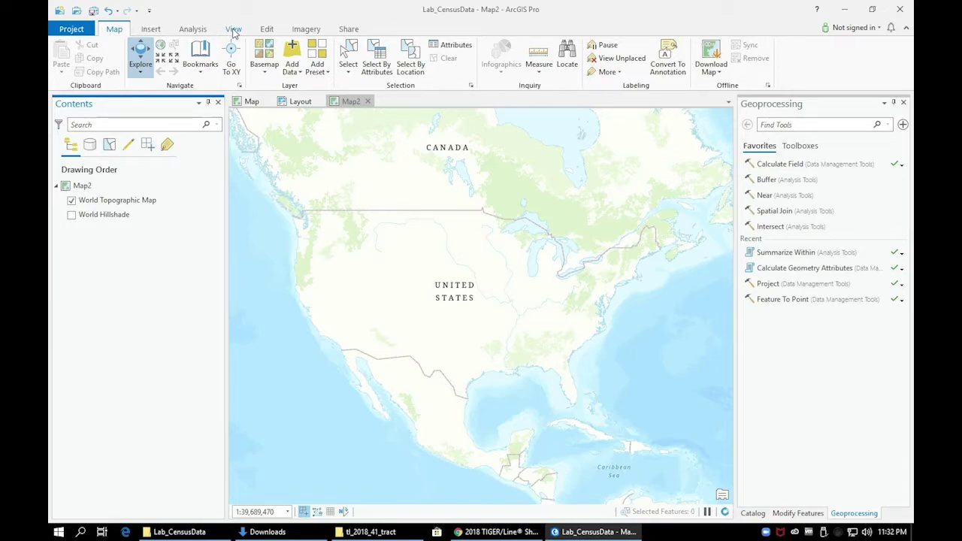
{"action": "left_click", "coordinate": [238, 30]}
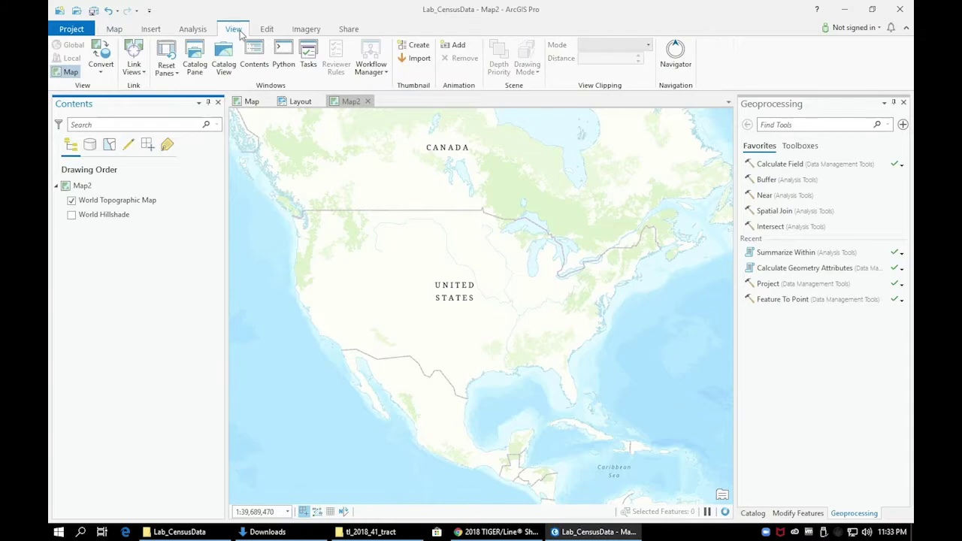
{"action": "left_click", "coordinate": [197, 62]}
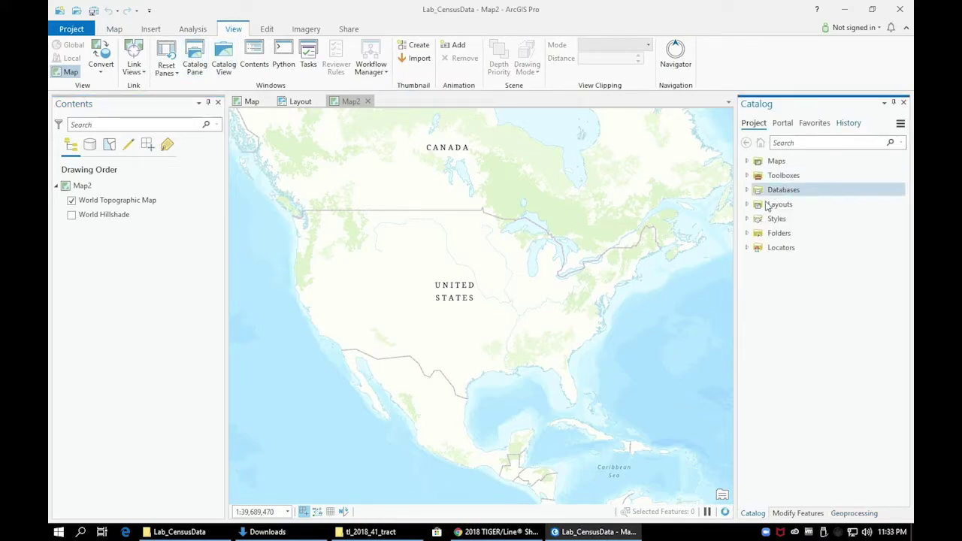
{"action": "left_click", "coordinate": [747, 235]}
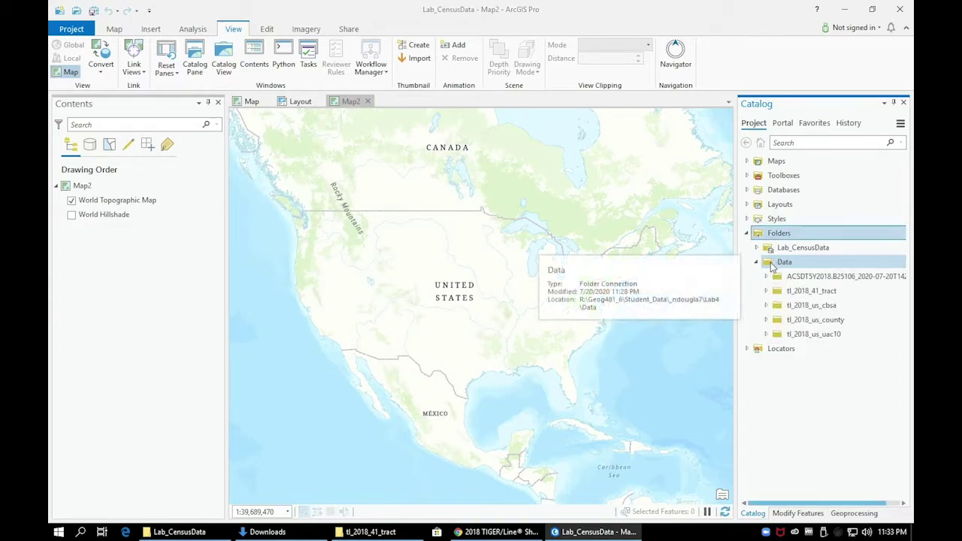
{"action": "right_click", "coordinate": [772, 268]}
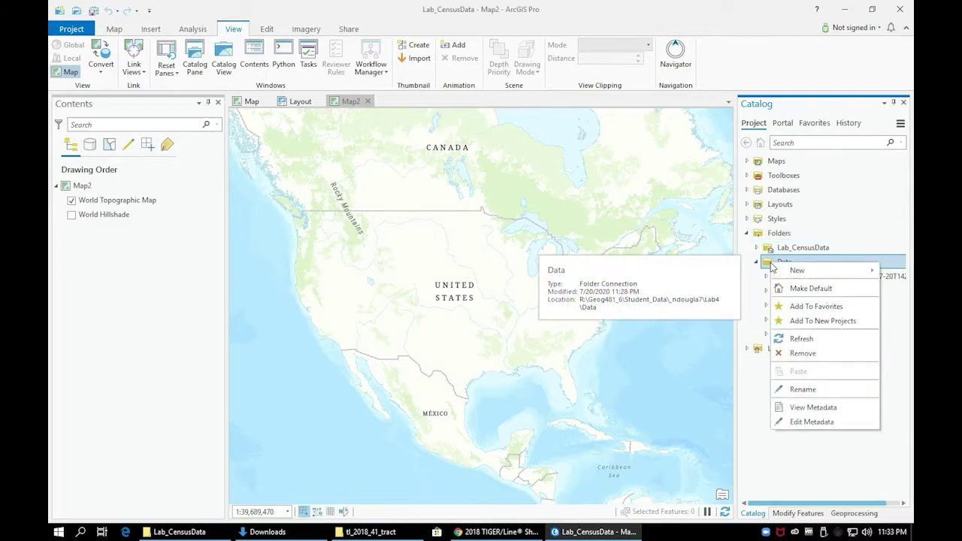
{"action": "left_click", "coordinate": [789, 341]}
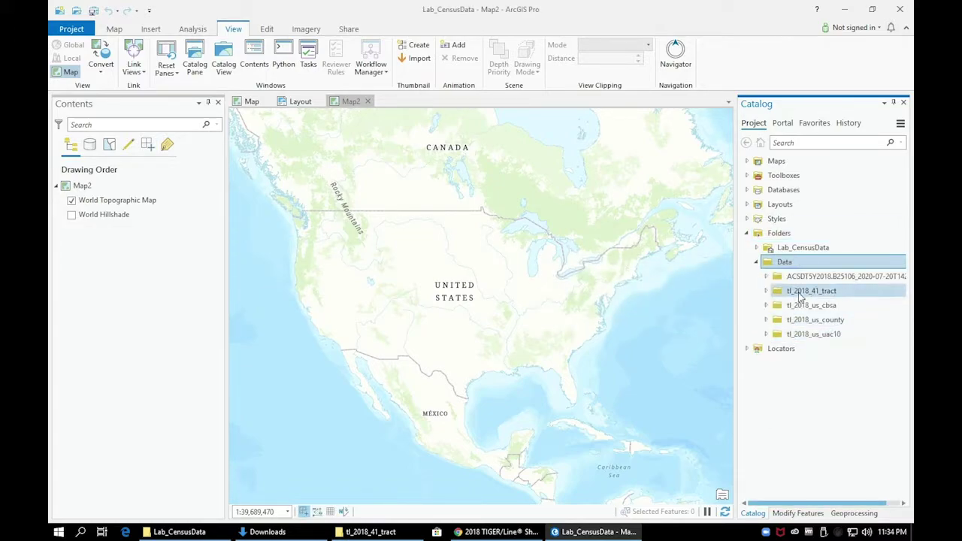
{"action": "double_click", "coordinate": [786, 294]}
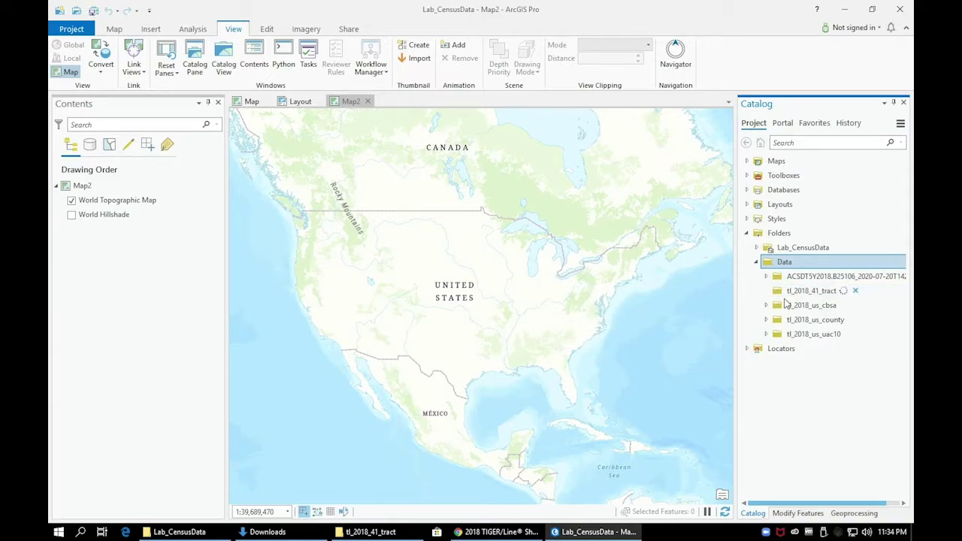
{"action": "left_click_drag", "start_coordinate": [789, 309], "coordinate": [537, 275]}
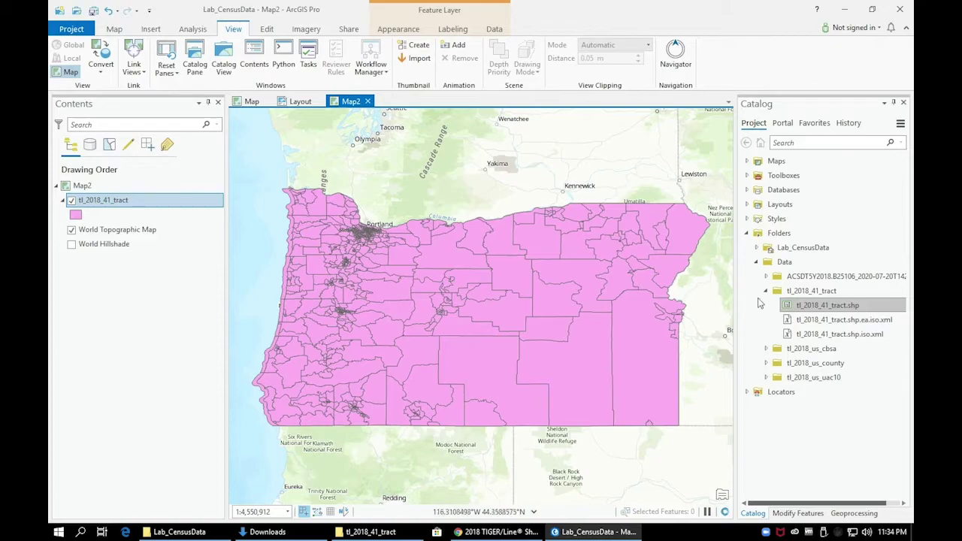
Step: Add the ACSDT5Y2018.B25106 data_with_overlays CSV from its folder in Data to Map2 as a standalone table
{"action": "left_click", "coordinate": [768, 281]}
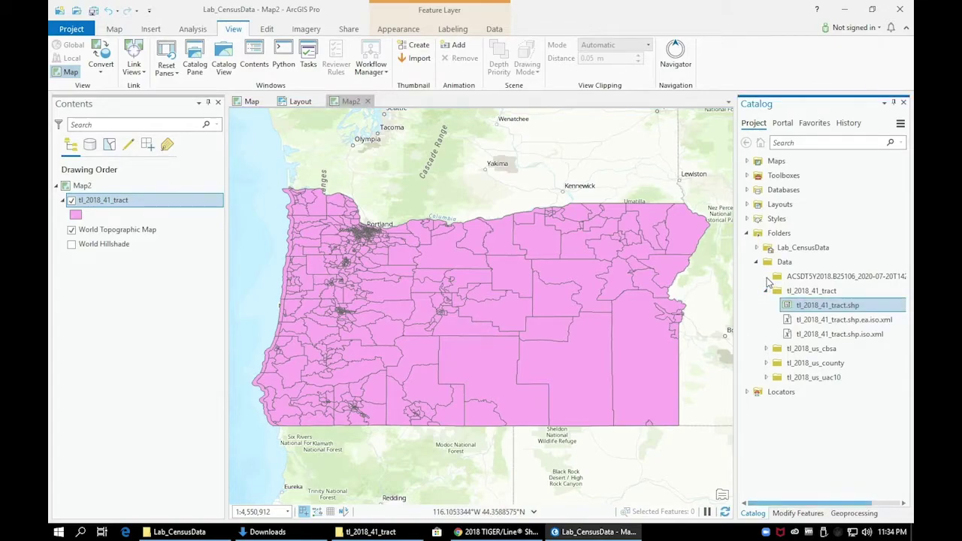
{"action": "left_click", "coordinate": [767, 277]}
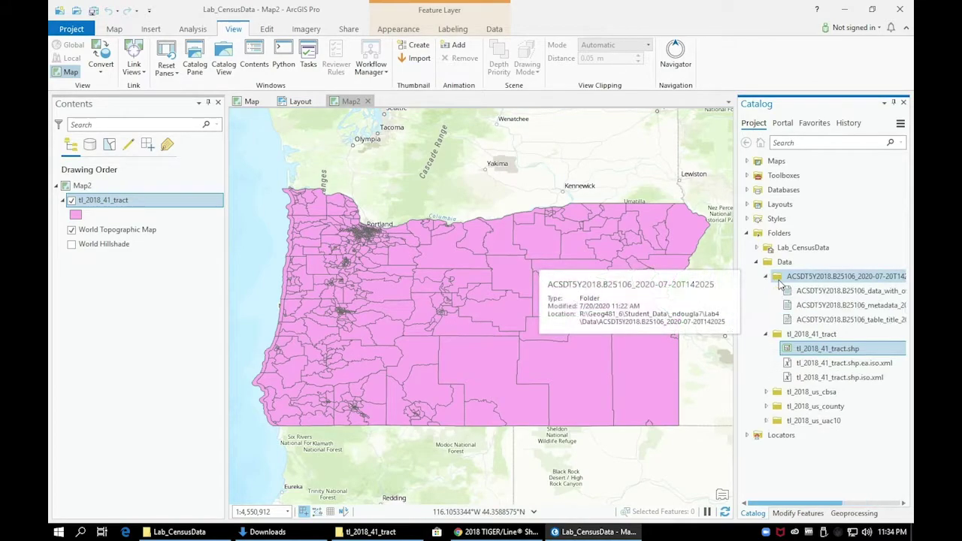
{"action": "left_click", "coordinate": [791, 295]}
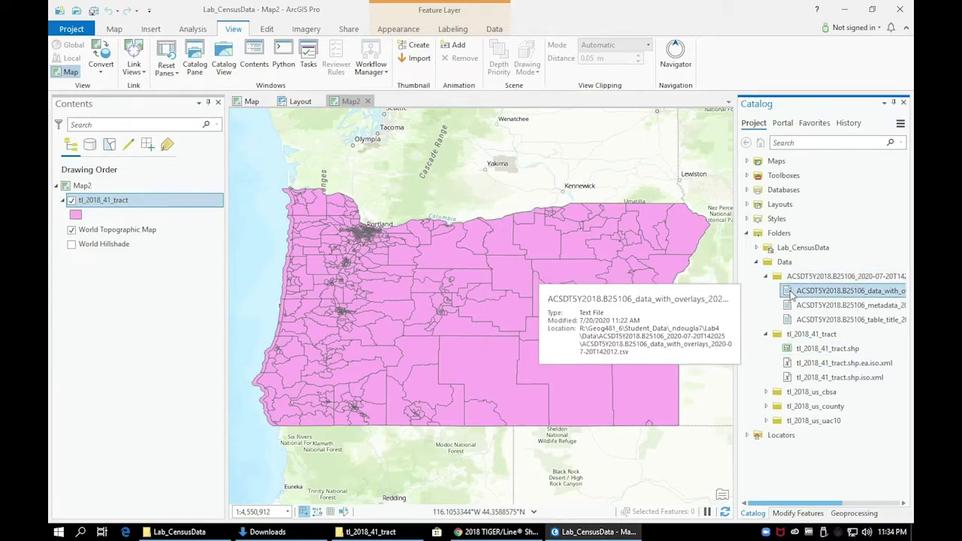
{"action": "left_click_drag", "start_coordinate": [822, 508], "coordinate": [730, 498]}
{"action": "left_click_drag", "start_coordinate": [804, 295], "coordinate": [212, 226]}
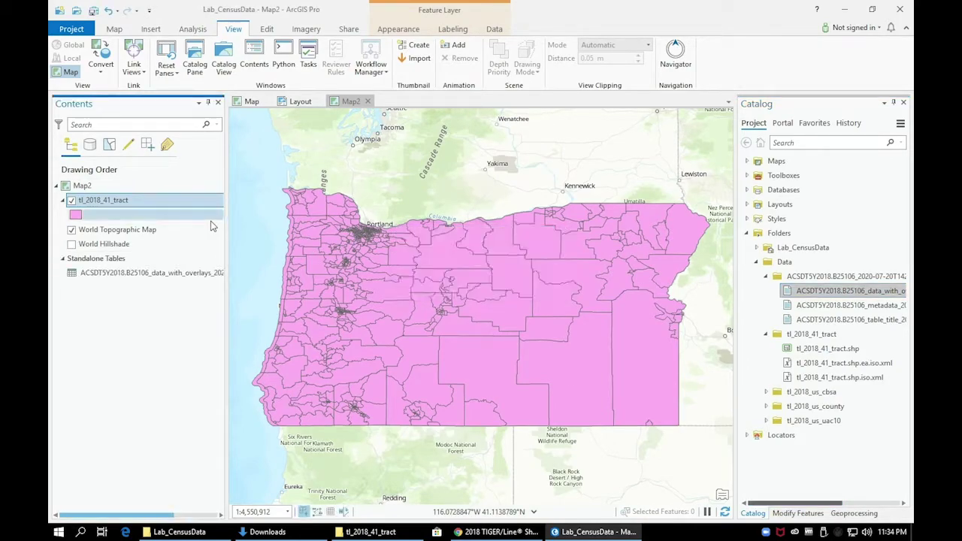
Step: Open the tl_2018_41_tract and ACS B25106 tables and compare the tracts' GEOID values with the ACS table's full GEO_ID values
{"action": "right_click", "coordinate": [119, 206]}
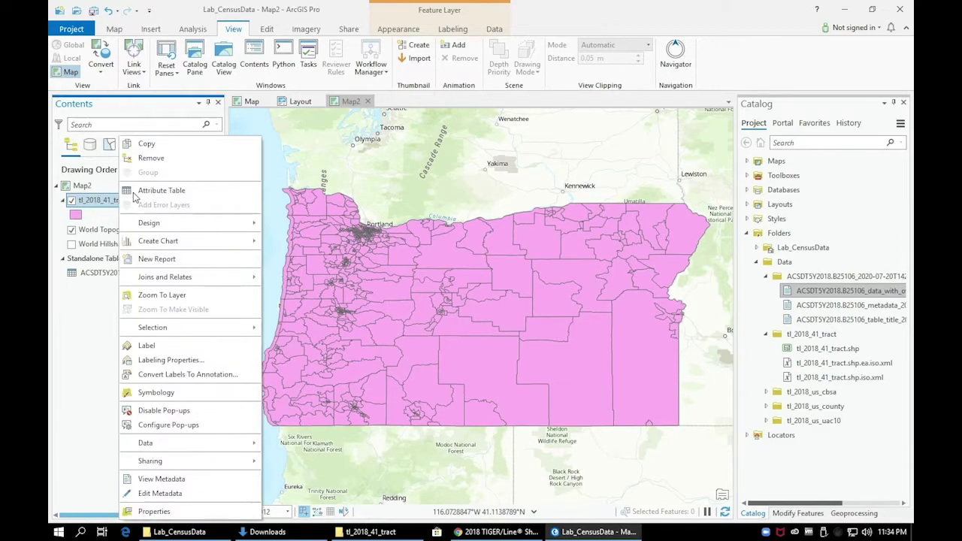
{"action": "left_click", "coordinate": [143, 192]}
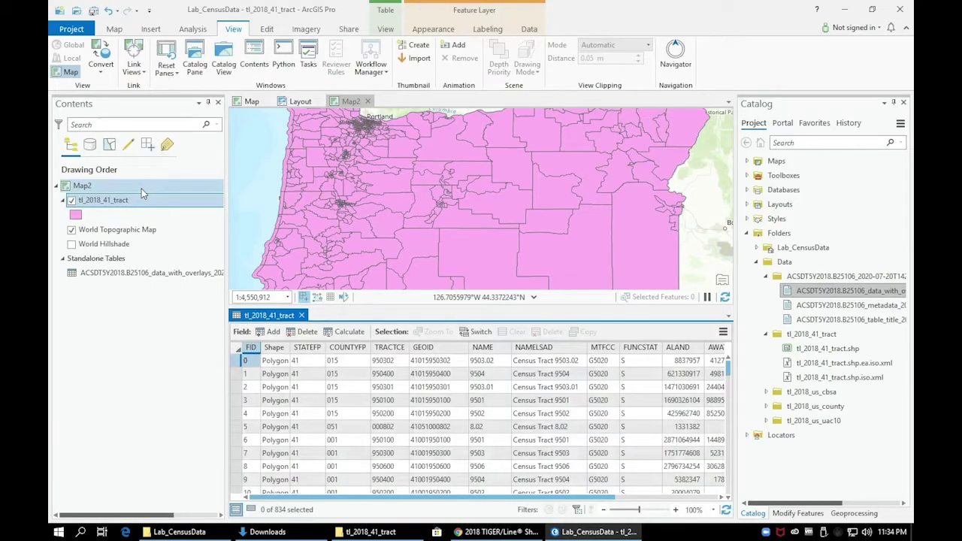
{"action": "right_click", "coordinate": [110, 275]}
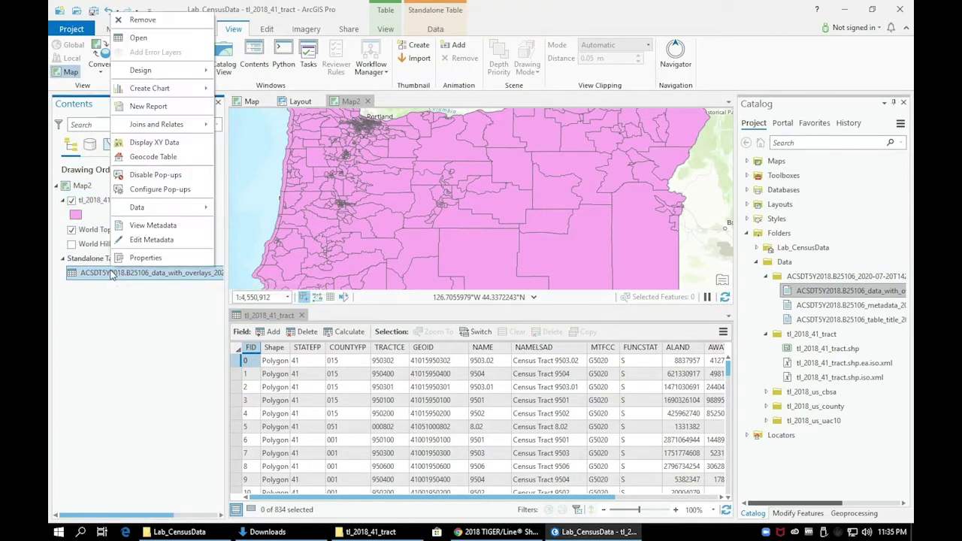
{"action": "left_click", "coordinate": [138, 37]}
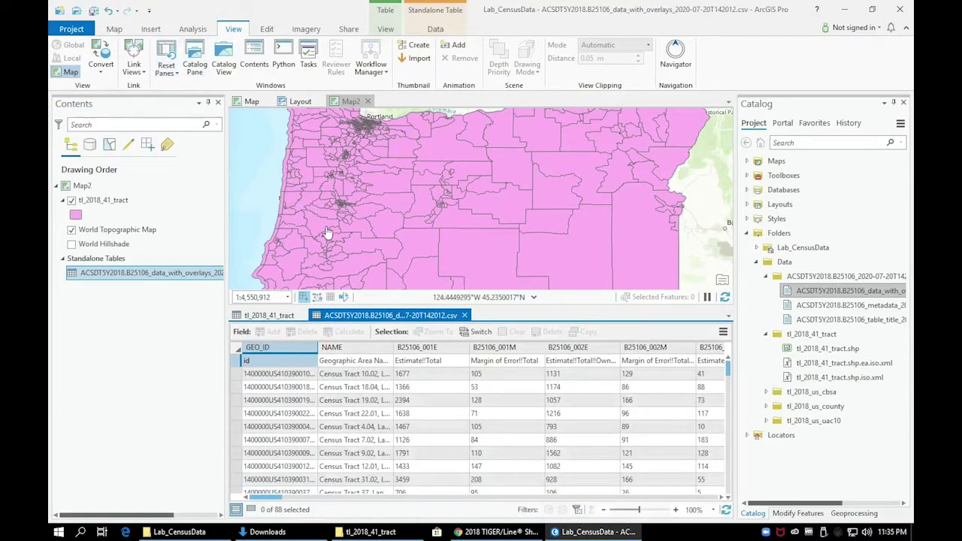
{"action": "left_click_drag", "start_coordinate": [317, 348], "coordinate": [361, 348]}
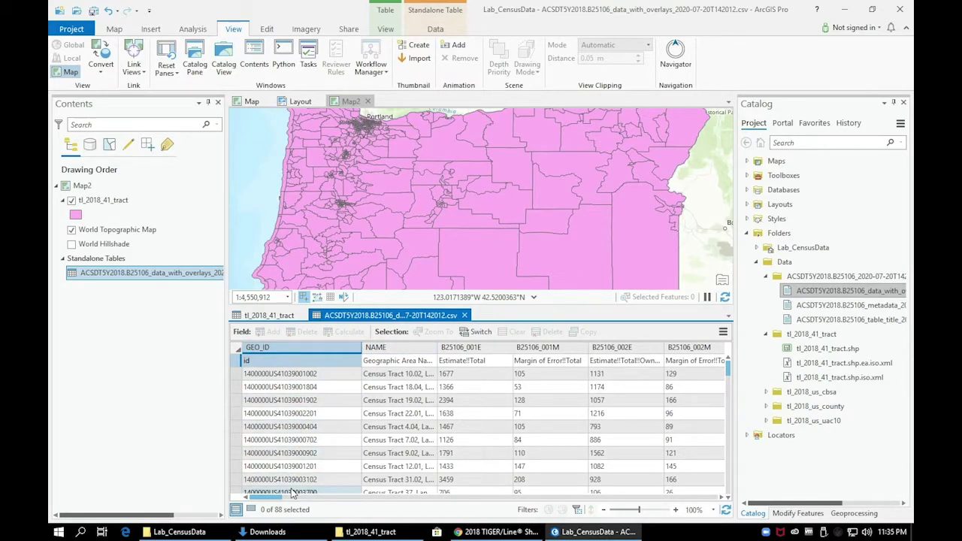
{"action": "left_click", "coordinate": [280, 317]}
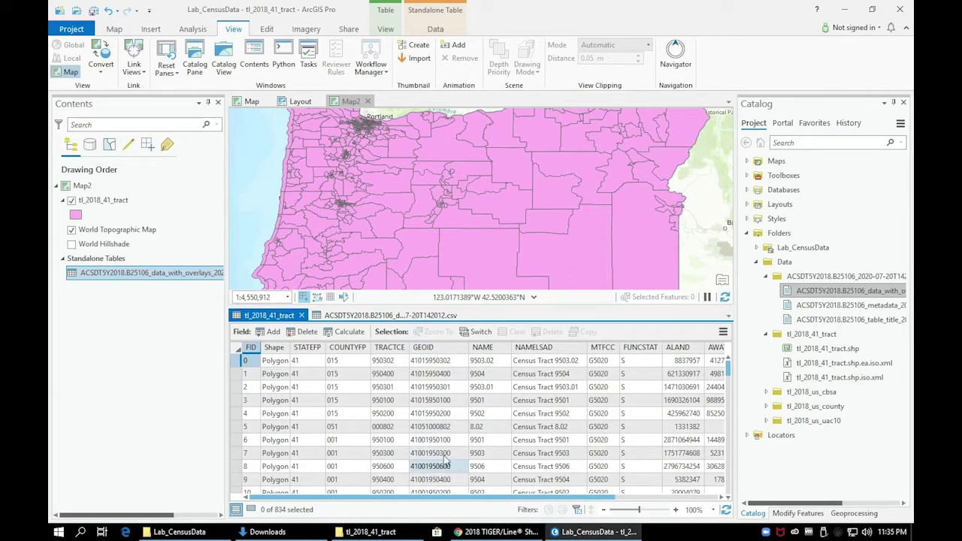
{"action": "left_click", "coordinate": [369, 317]}
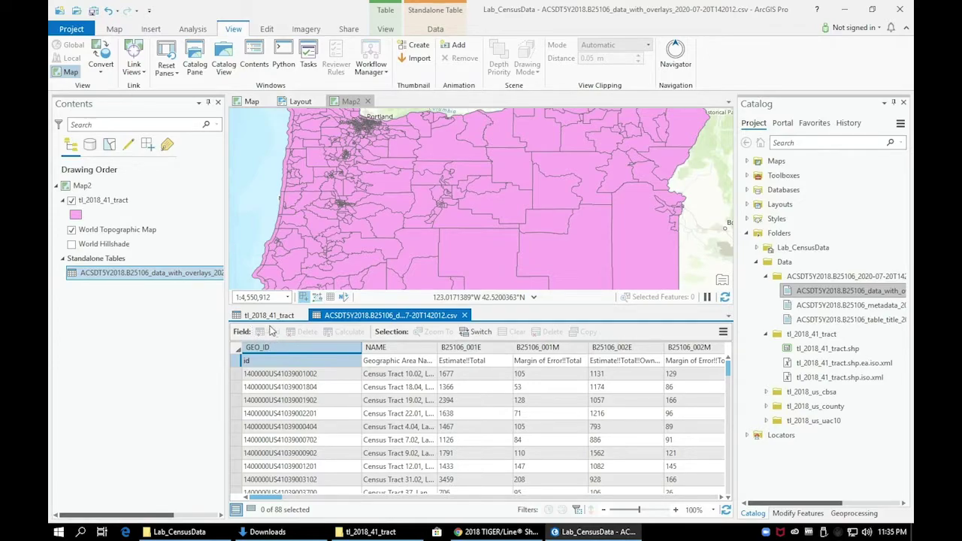
Step: Export the ACS B25106 CSV table to Lab_CensusData.gdb as HousingData
{"action": "right_click", "coordinate": [177, 277]}
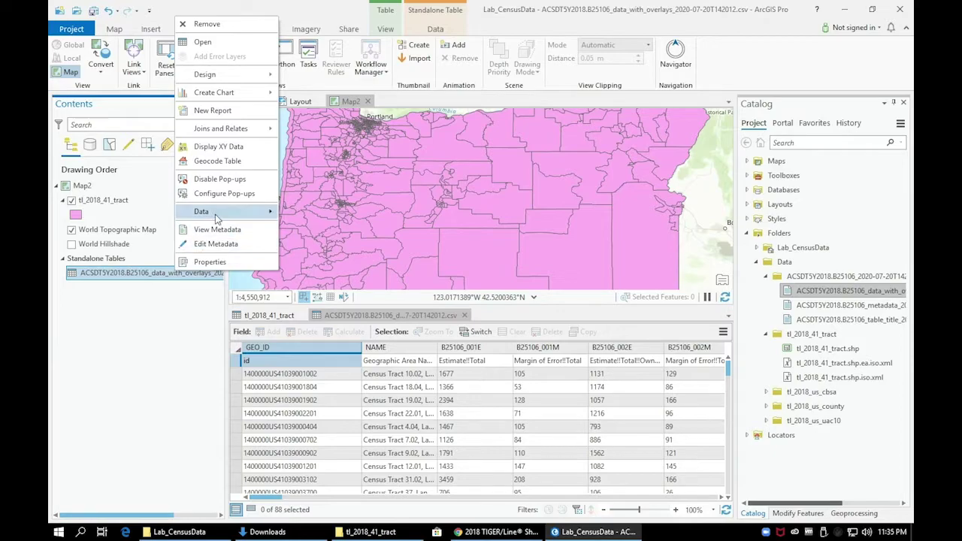
{"action": "mouse_move", "coordinate": [215, 213]}
{"action": "left_click", "coordinate": [292, 214]}
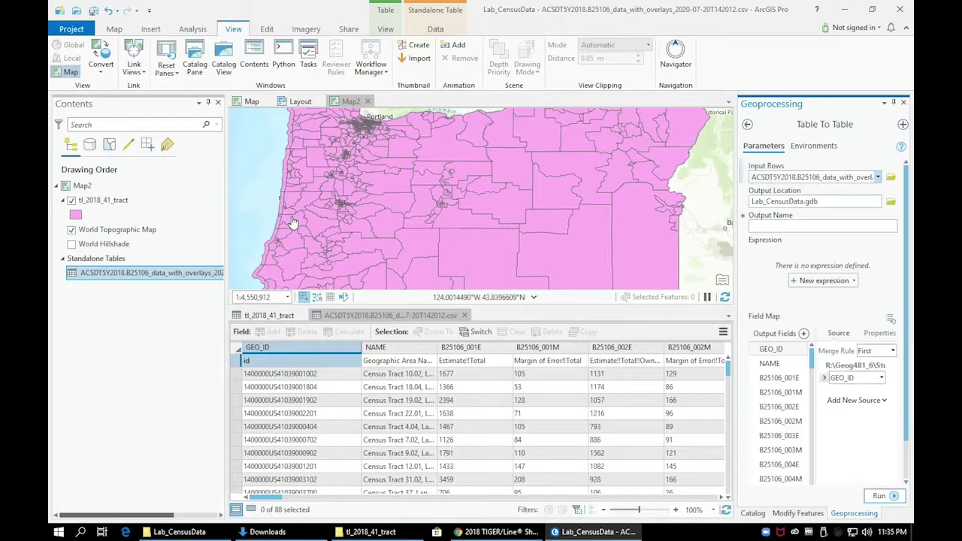
{"action": "left_click", "coordinate": [771, 226]}
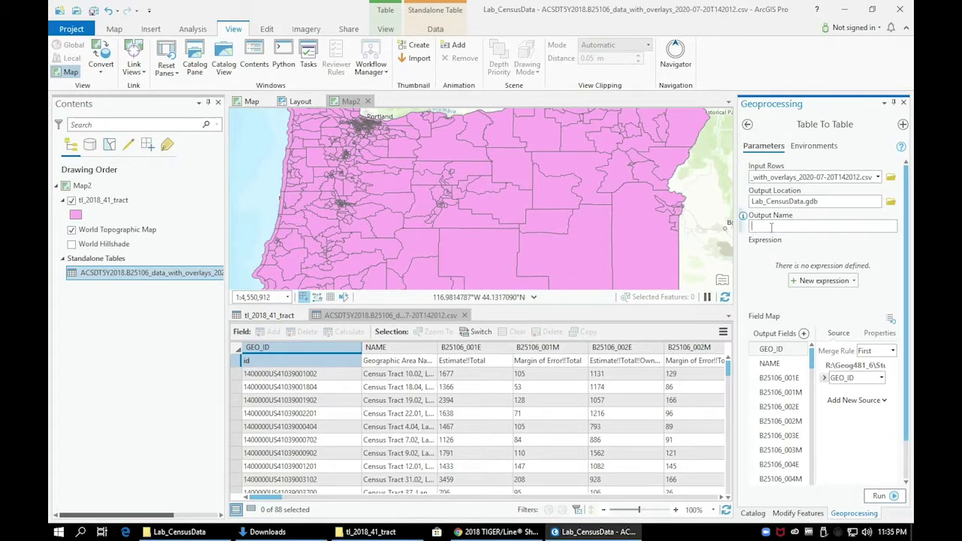
{"action": "type", "text": "HousingD"}
{"action": "left_click", "coordinate": [878, 497]}
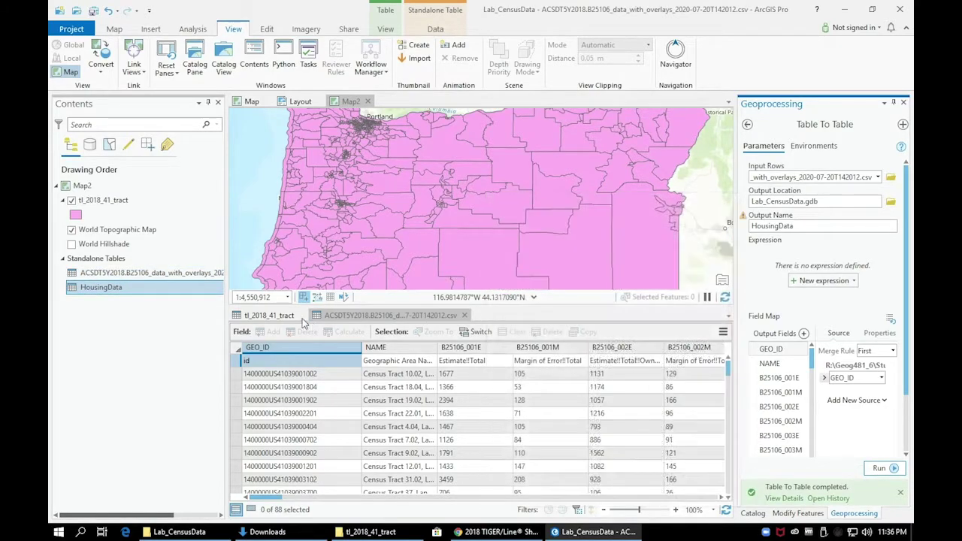
Step: Open the HousingData table and widen its GEO_ID column to fit the full identifiers
{"action": "left_click", "coordinate": [140, 289]}
{"action": "right_click", "coordinate": [139, 289]}
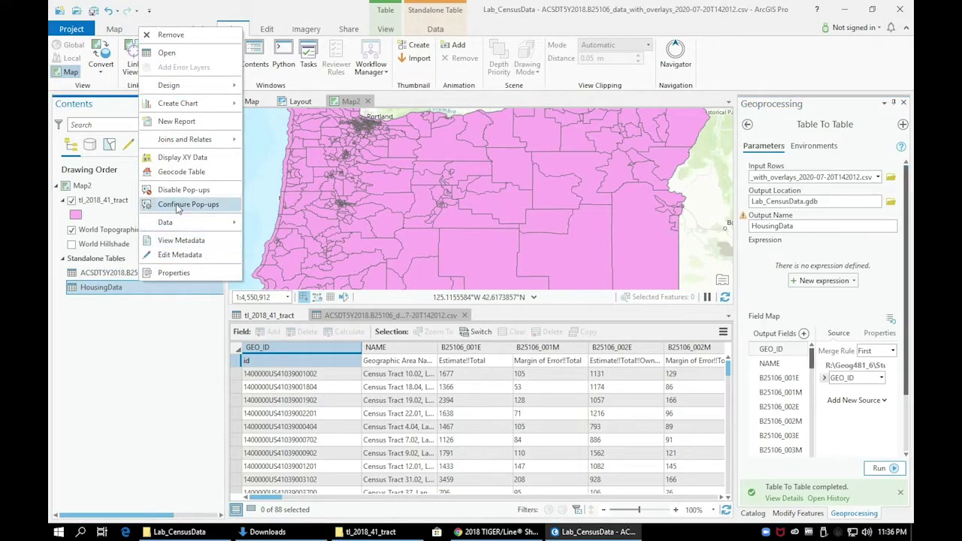
{"action": "left_click", "coordinate": [167, 52]}
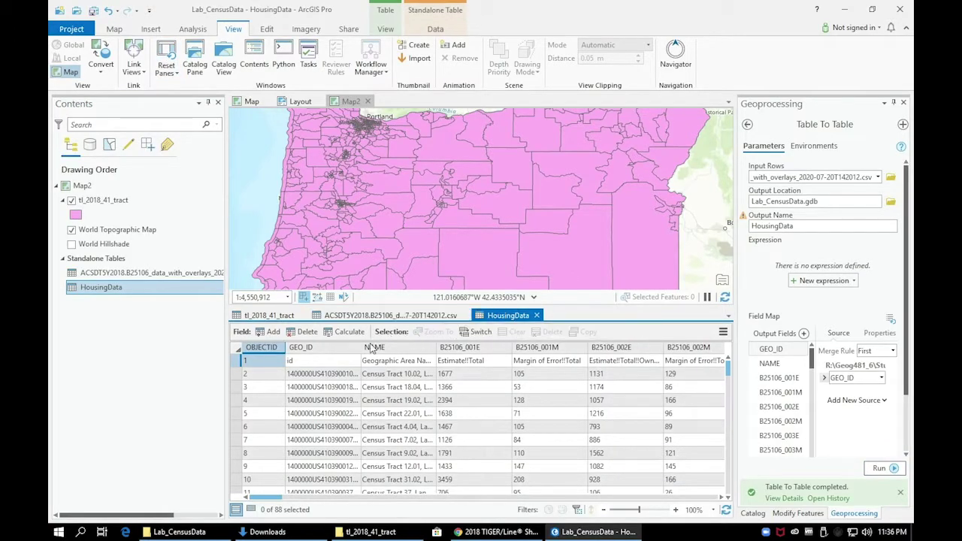
{"action": "double_click", "coordinate": [360, 347]}
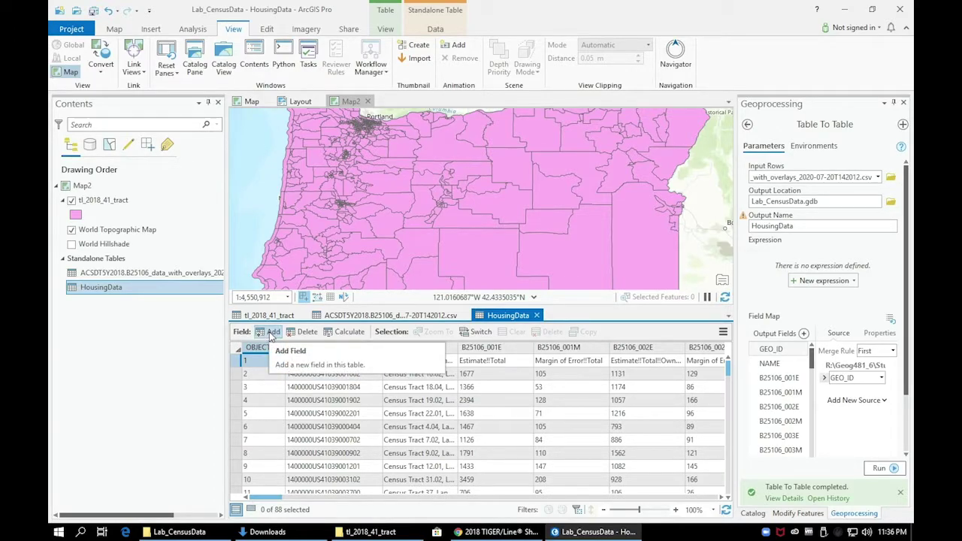
Step: Add a field named GEOID to HousingData and check the properties of the tract layer's GEOID field
{"action": "left_click", "coordinate": [270, 335]}
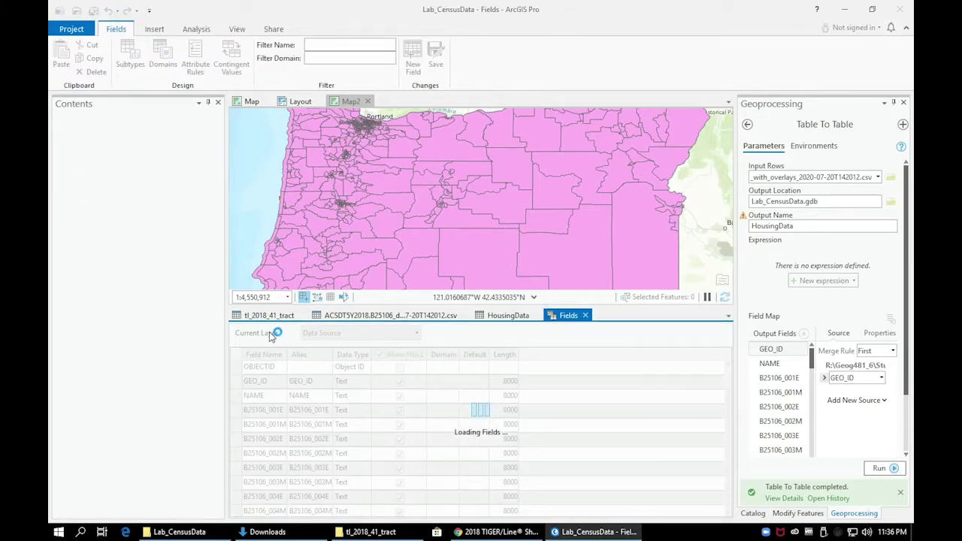
{"action": "type", "text": "GEOID"}
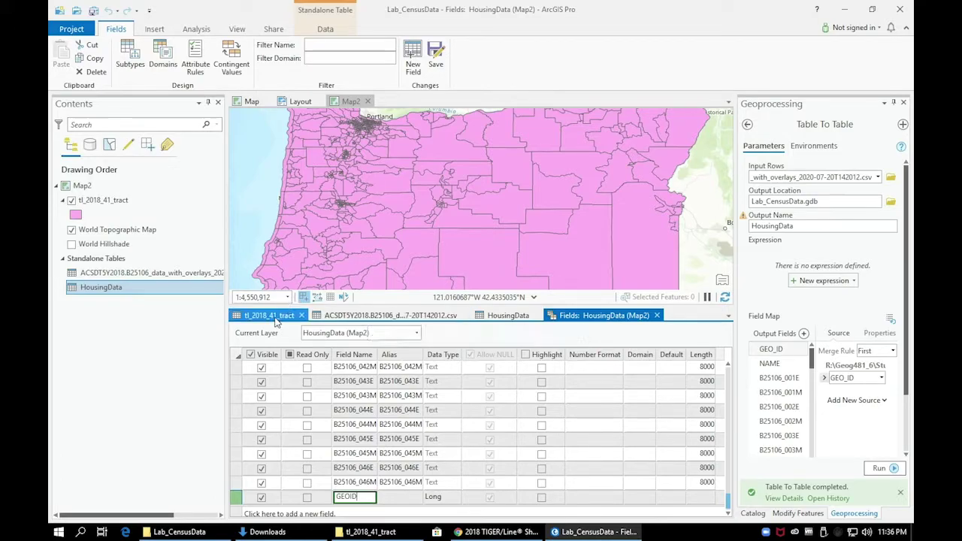
{"action": "left_click", "coordinate": [278, 317]}
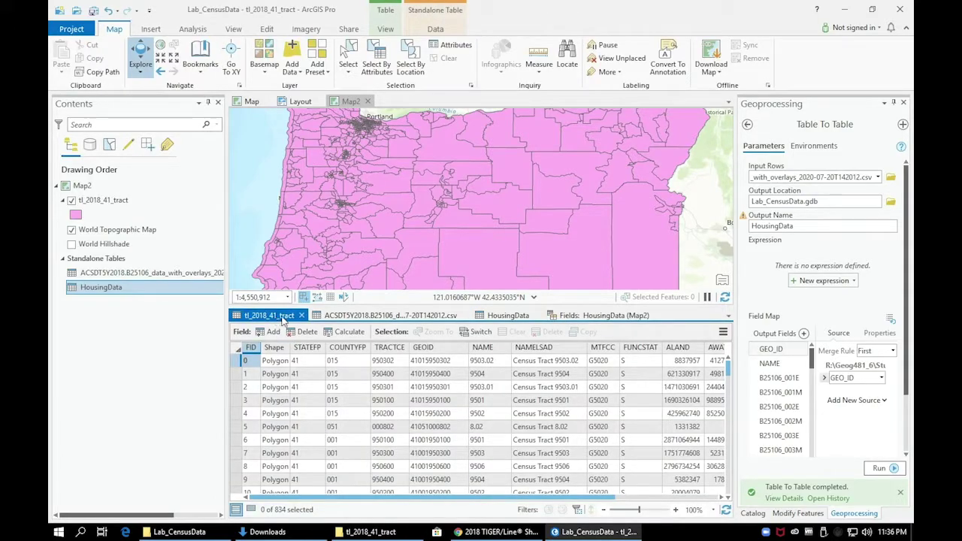
{"action": "mouse_move", "coordinate": [430, 353]}
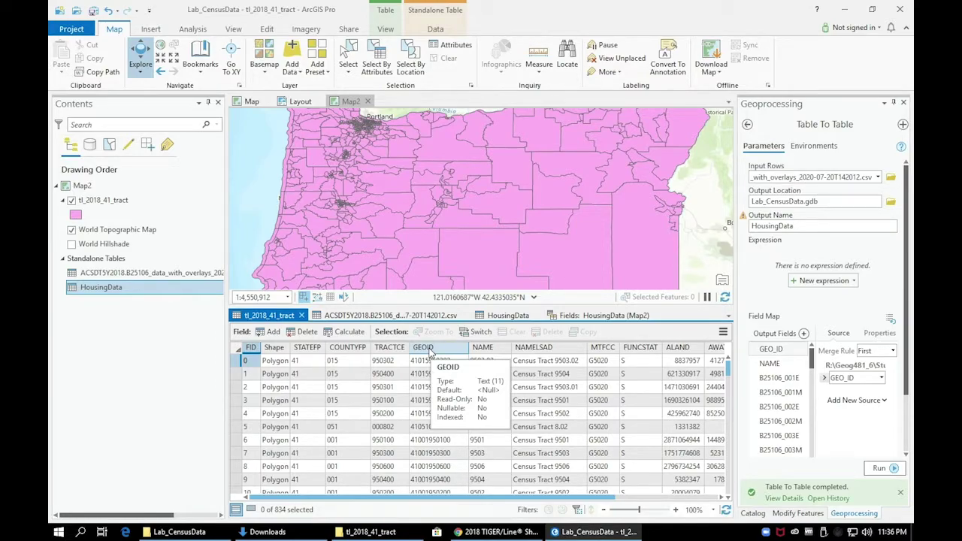
Step: Set the data type of HousingData's new GEOID field to Text, save the field changes and close the fields view
{"action": "left_click", "coordinate": [598, 316]}
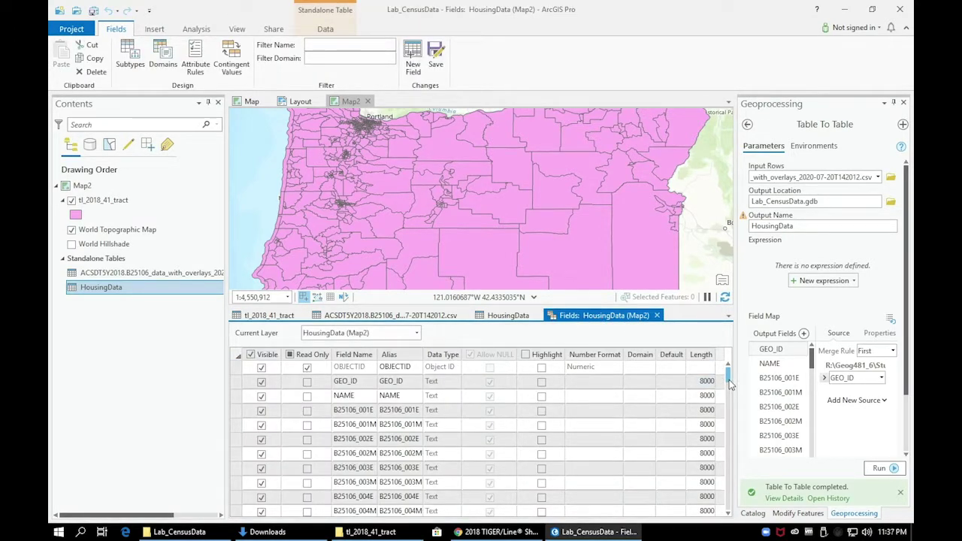
{"action": "left_click_drag", "start_coordinate": [729, 380], "coordinate": [729, 511]}
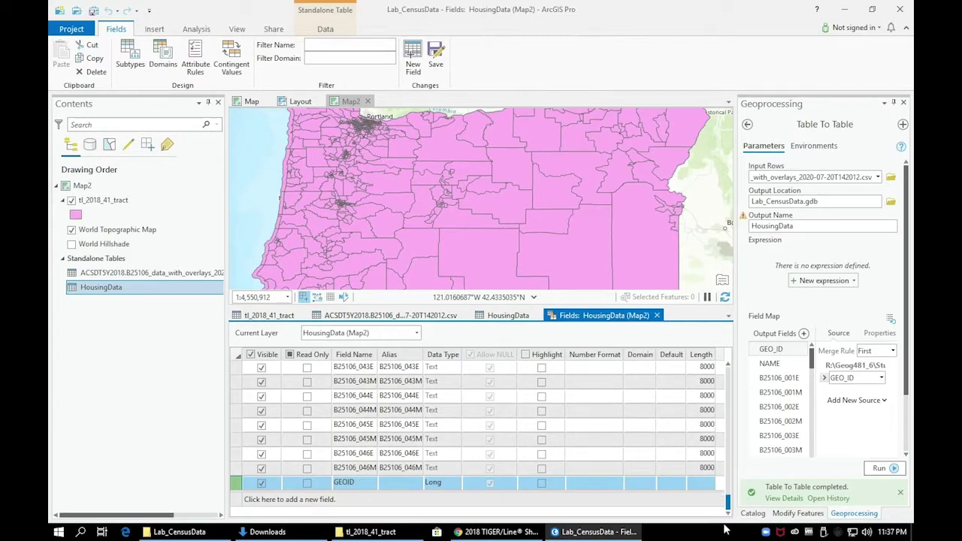
{"action": "left_click", "coordinate": [450, 485]}
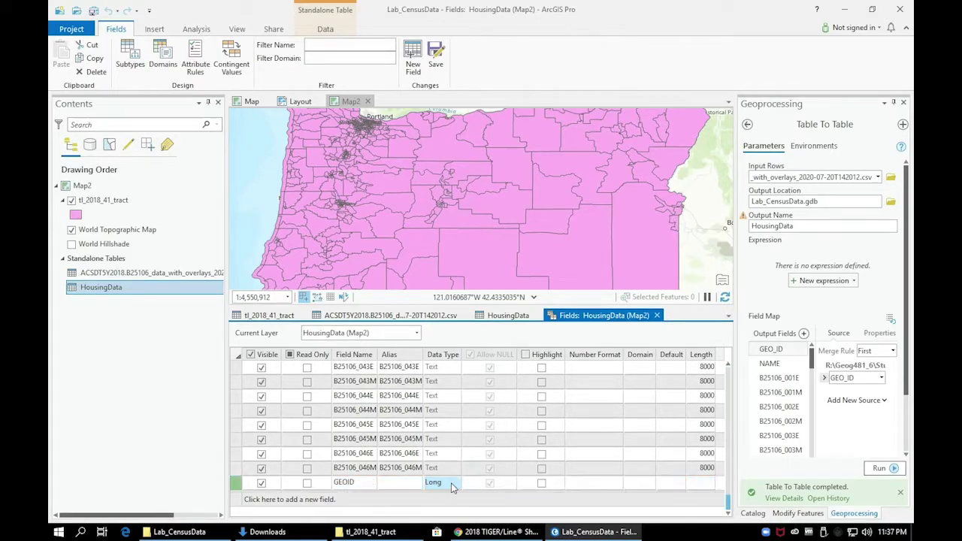
{"action": "left_click", "coordinate": [455, 485]}
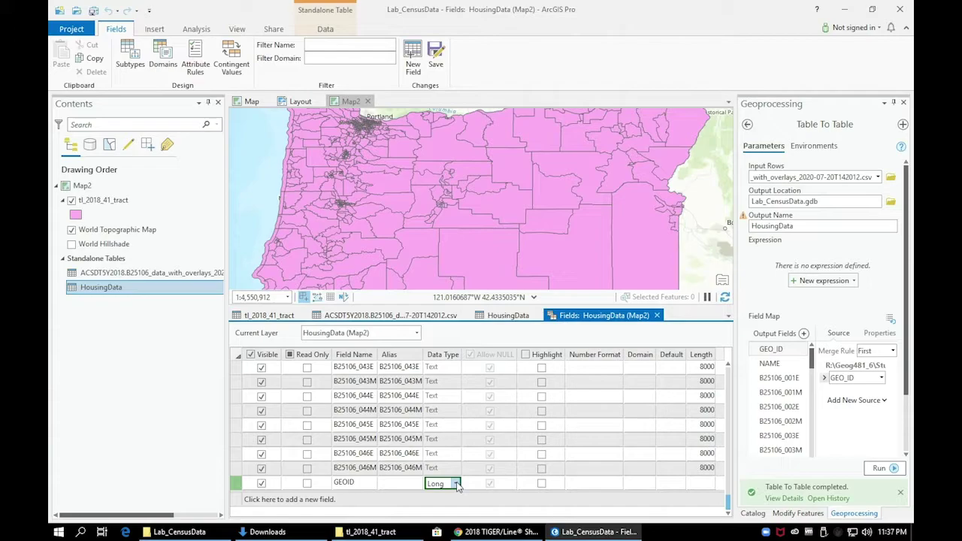
{"action": "left_click", "coordinate": [455, 484]}
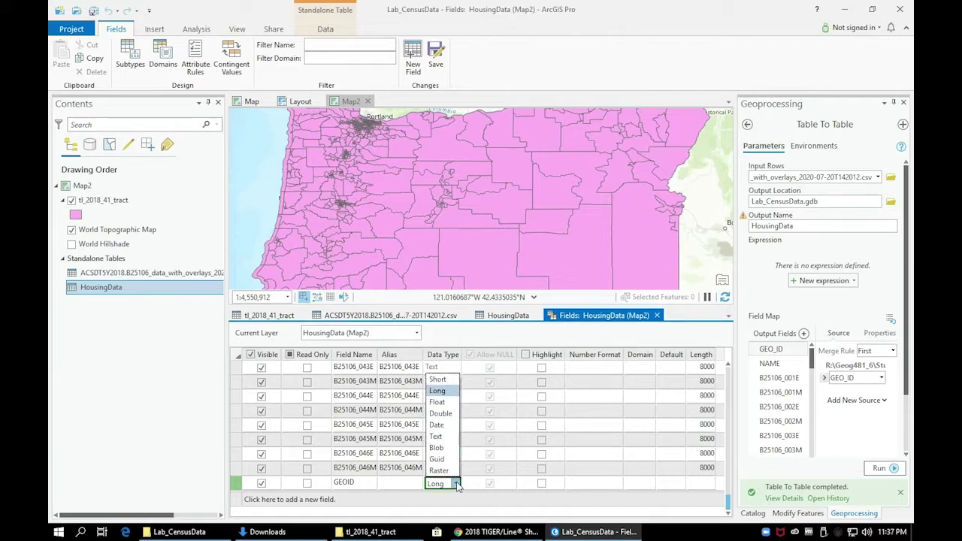
{"action": "left_click", "coordinate": [442, 436]}
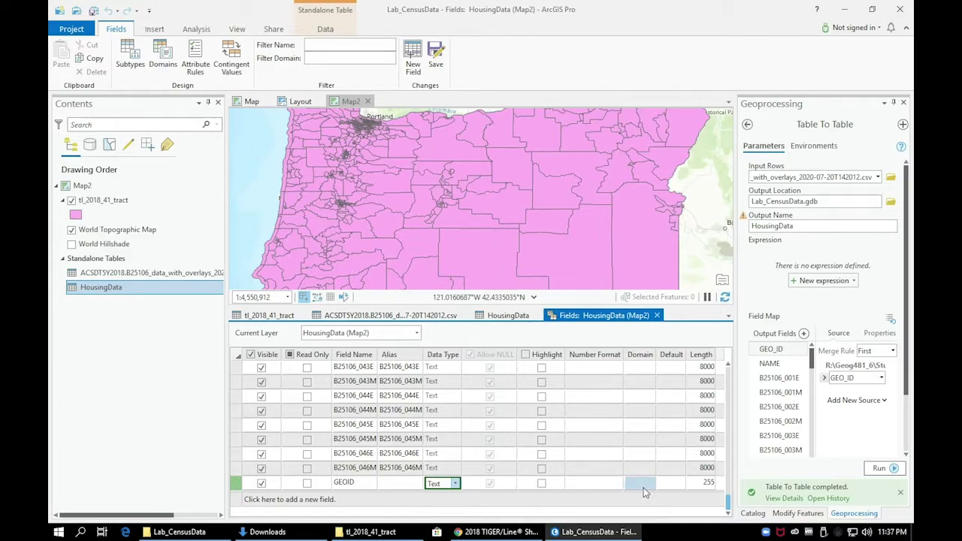
{"action": "left_click", "coordinate": [433, 72]}
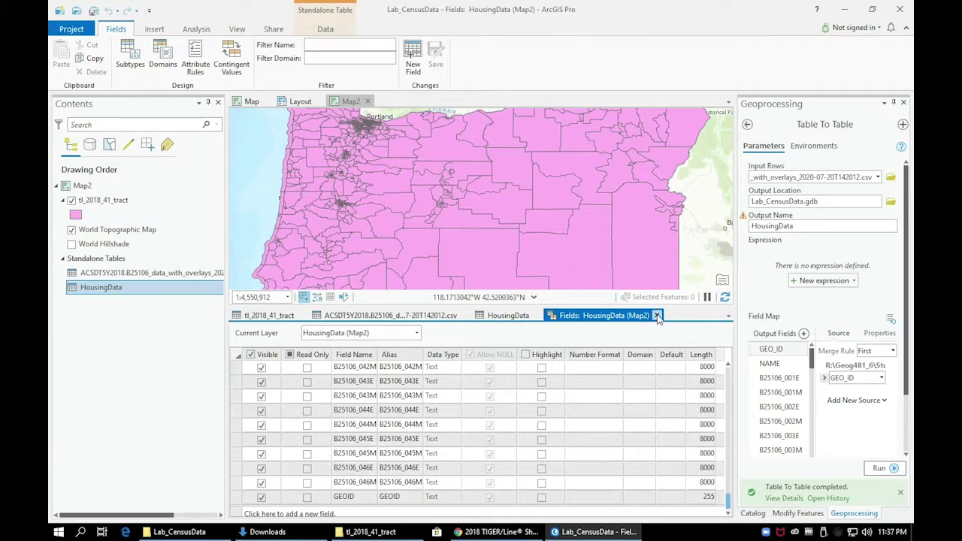
{"action": "left_click", "coordinate": [657, 316]}
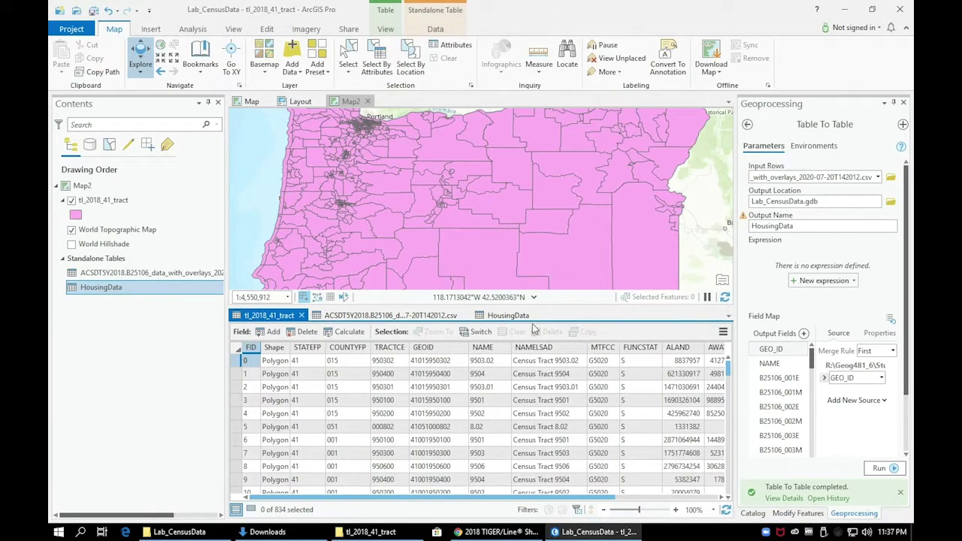
Step: Find the empty GEOID column in the HousingData table and start Calculate Field for it
{"action": "left_click", "coordinate": [503, 316]}
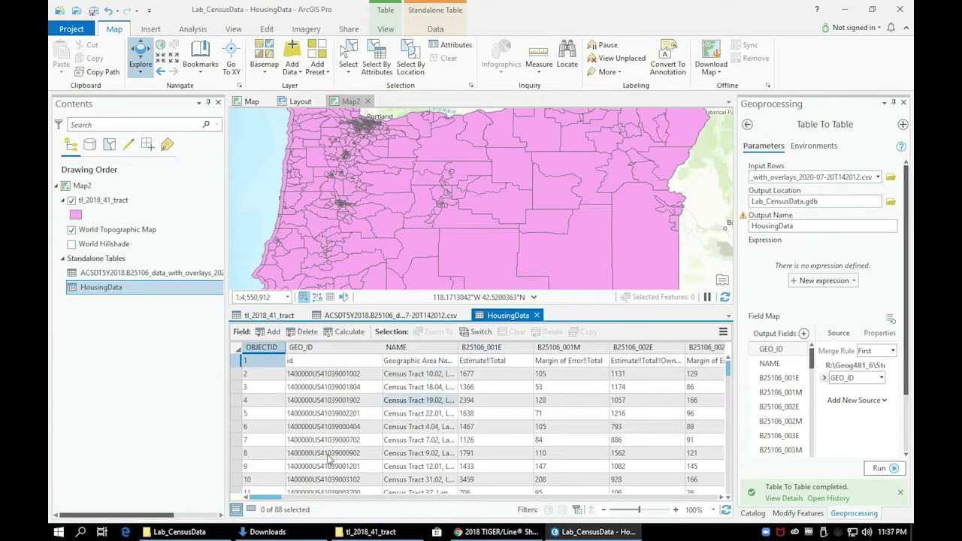
{"action": "left_click_drag", "start_coordinate": [265, 497], "coordinate": [751, 494]}
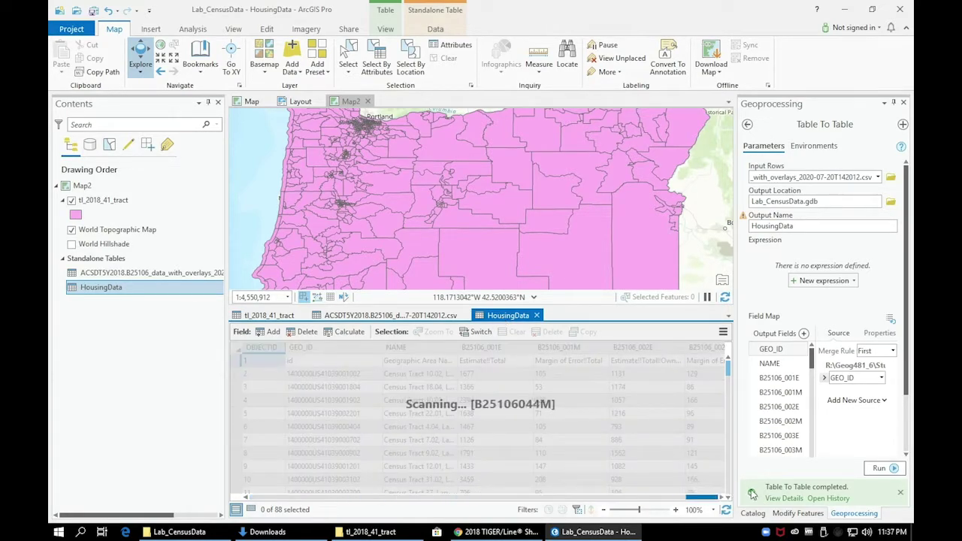
{"action": "mouse_move", "coordinate": [754, 494]}
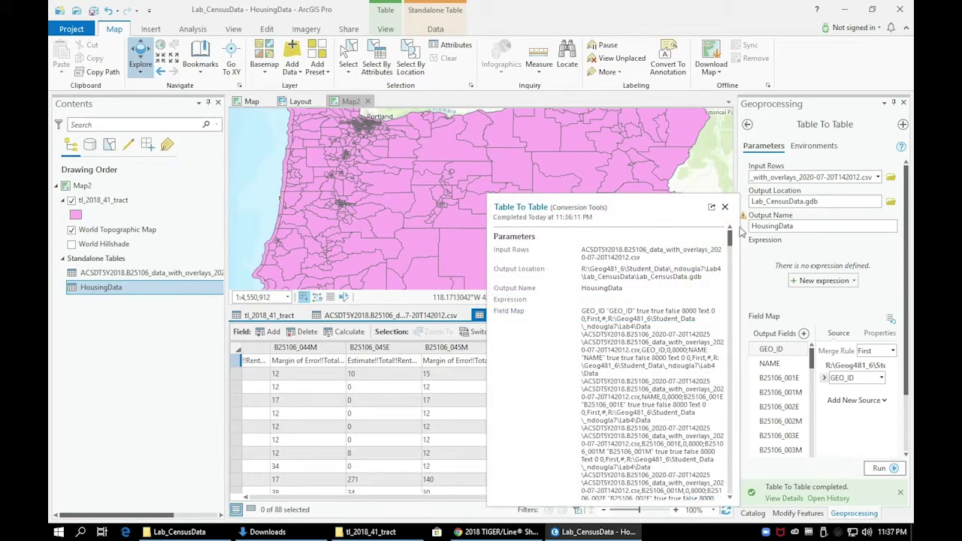
{"action": "left_click", "coordinate": [724, 207]}
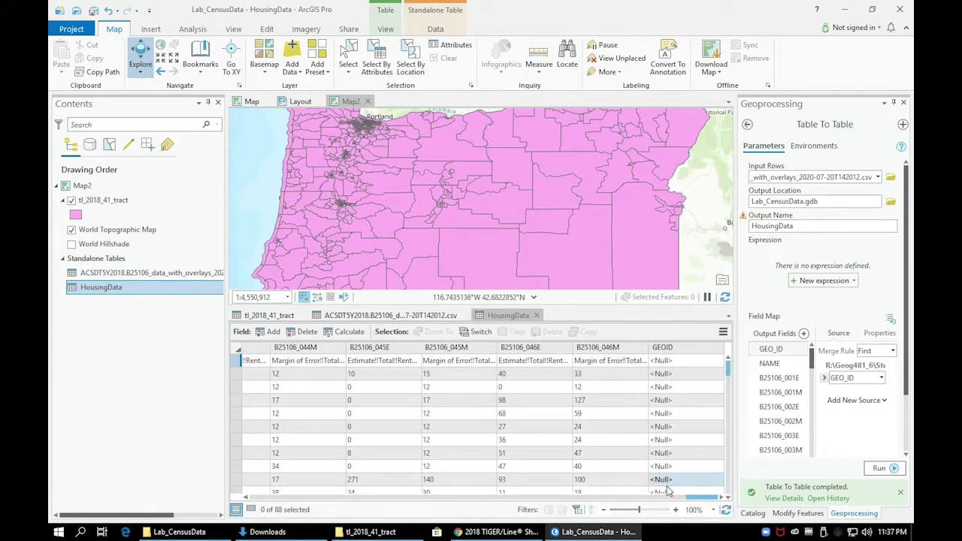
{"action": "right_click", "coordinate": [671, 351]}
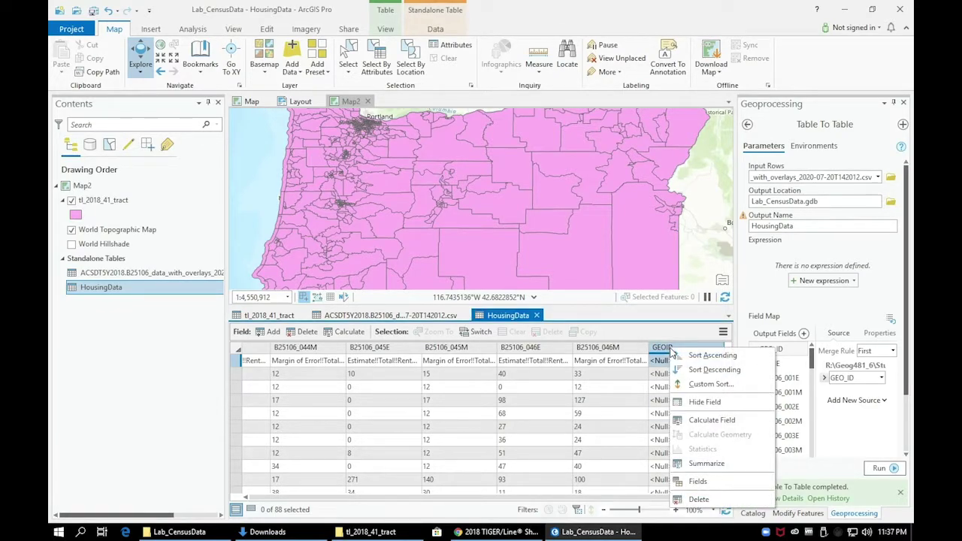
{"action": "left_click", "coordinate": [707, 420]}
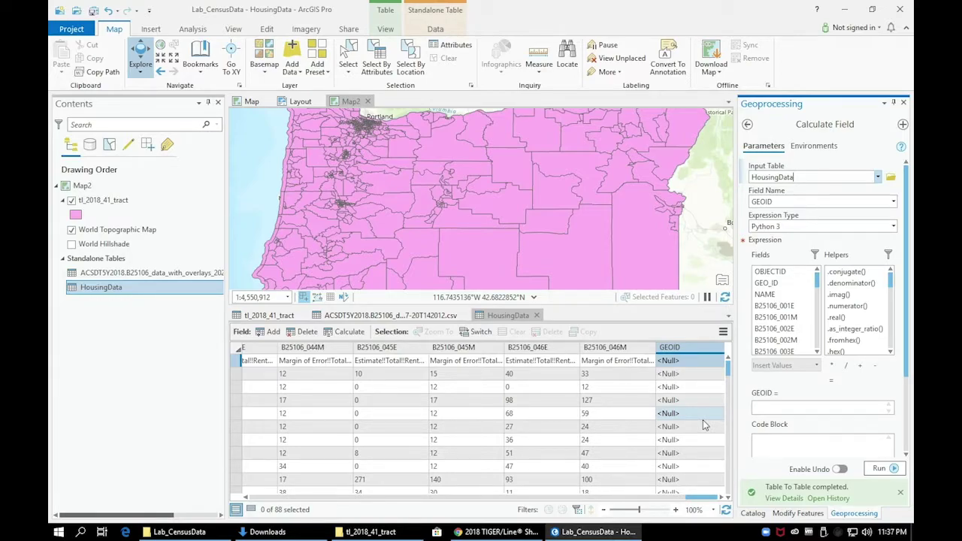
Step: Start the GEOID expression with the GEO_ID field followed by the .replace() helper
{"action": "left_click", "coordinate": [798, 284]}
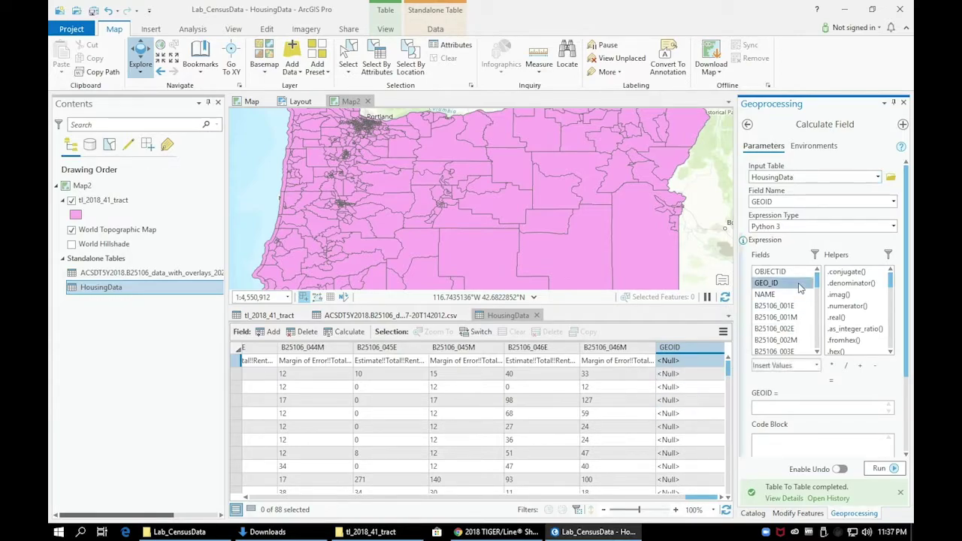
{"action": "left_click", "coordinate": [817, 365]}
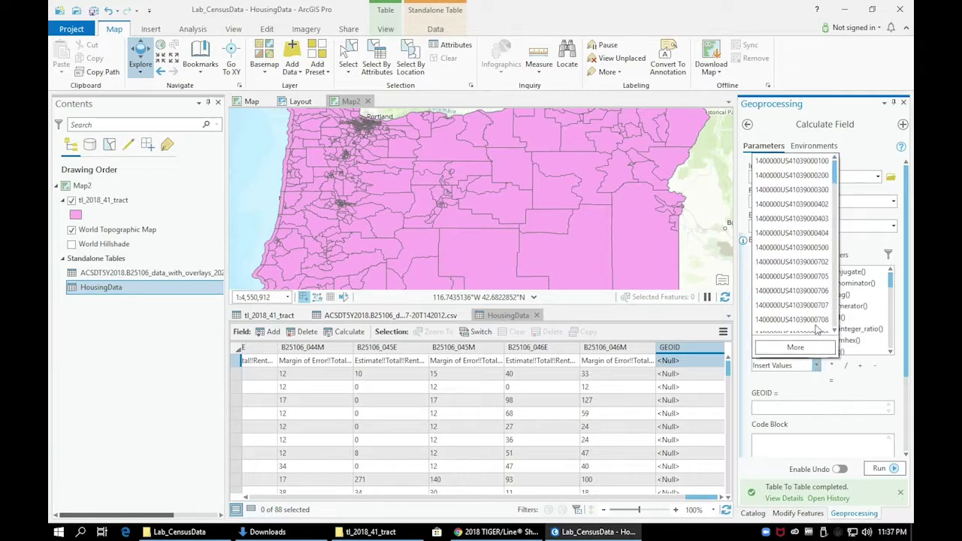
{"action": "left_click", "coordinate": [803, 382]}
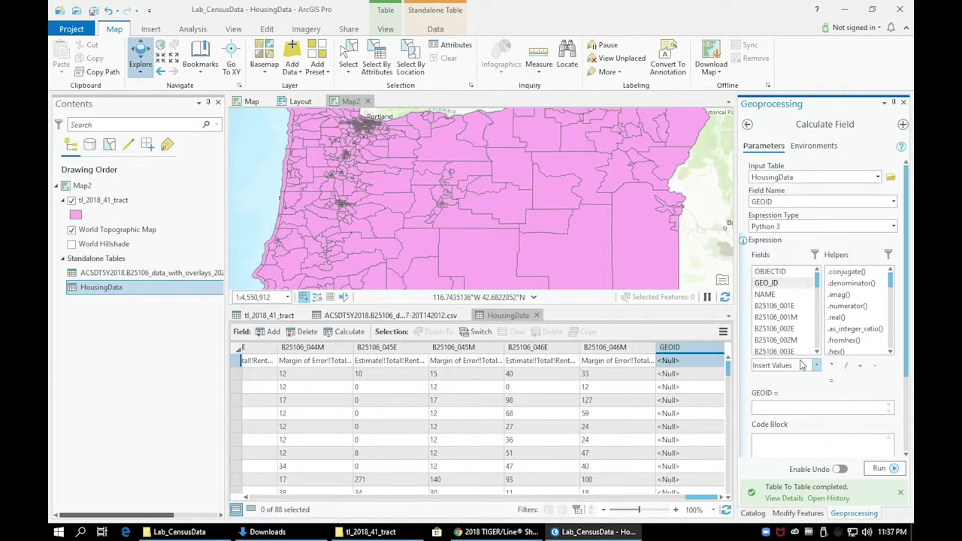
{"action": "double_click", "coordinate": [782, 290]}
{"action": "left_click", "coordinate": [794, 408]}
{"action": "left_click_drag", "start_coordinate": [891, 282], "coordinate": [893, 326]}
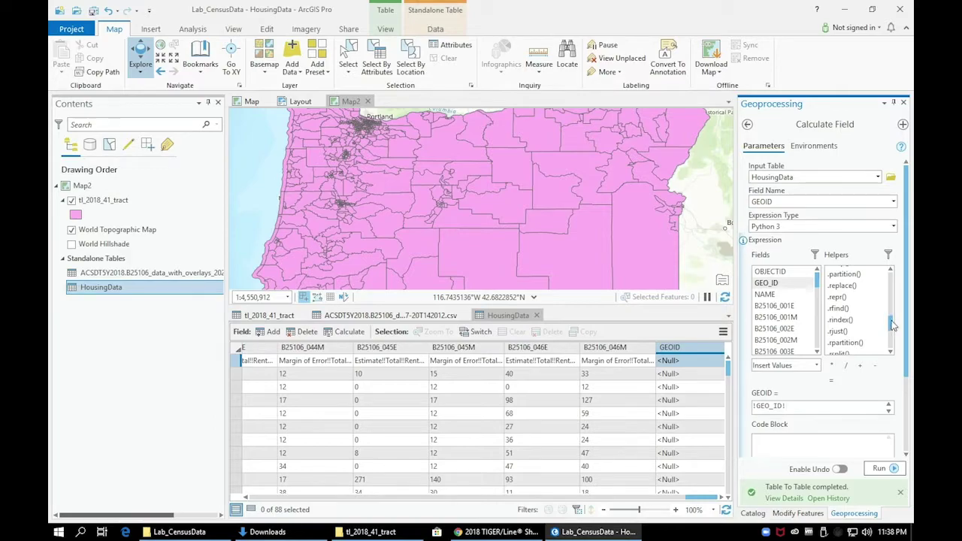
{"action": "double_click", "coordinate": [842, 286]}
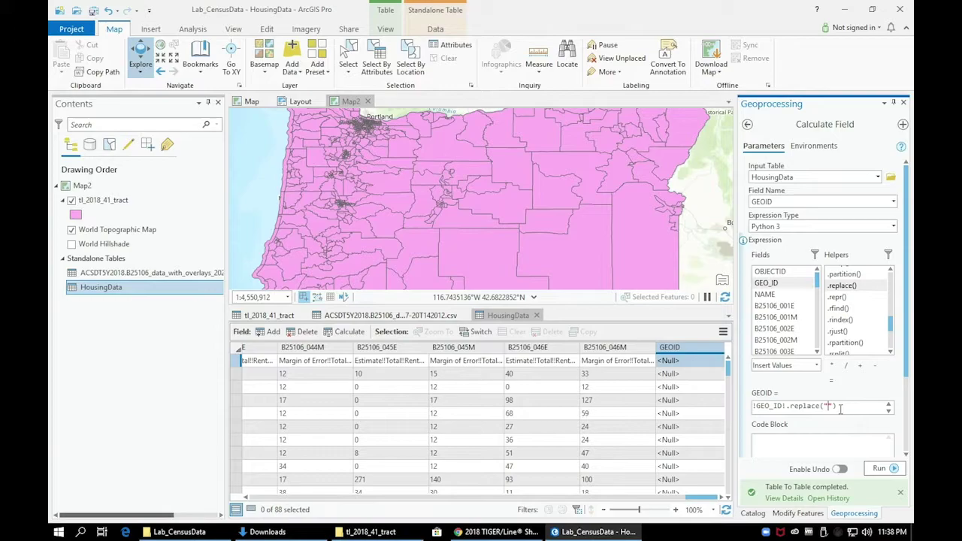
Step: Check the prefix in the GEO_ID values and complete the expression as !GEO_ID!.replace("1400000US","")
{"action": "left_click_drag", "start_coordinate": [700, 497], "coordinate": [204, 453]}
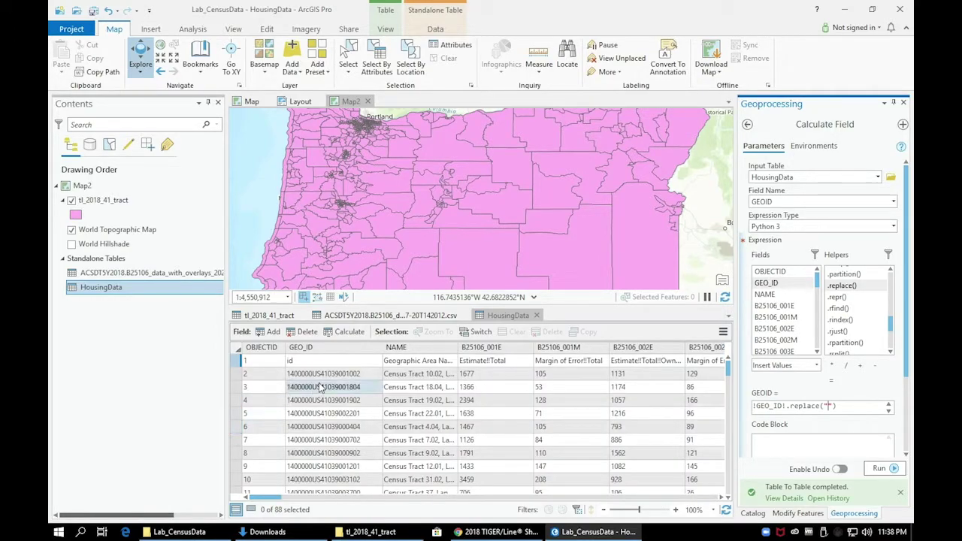
{"action": "double_click", "coordinate": [322, 374]}
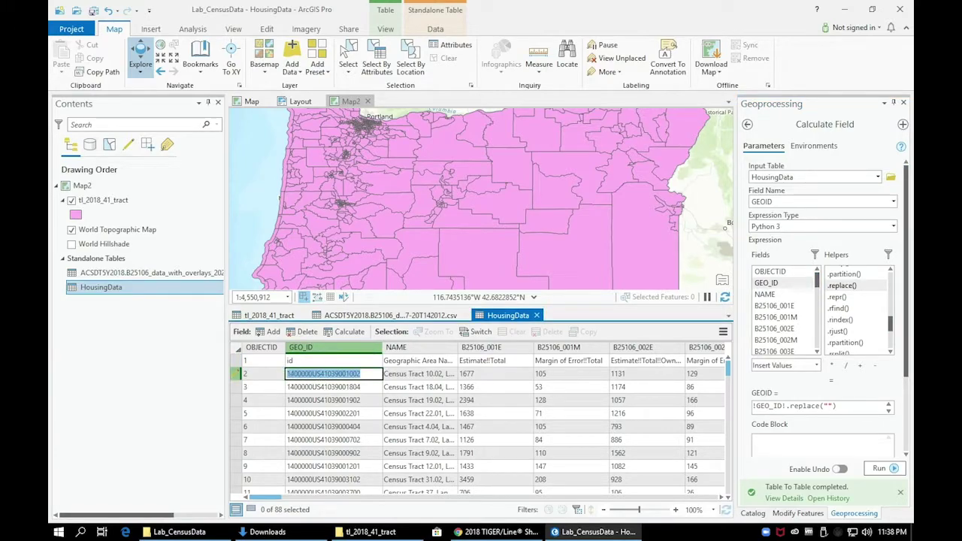
{"action": "left_click", "coordinate": [289, 374]}
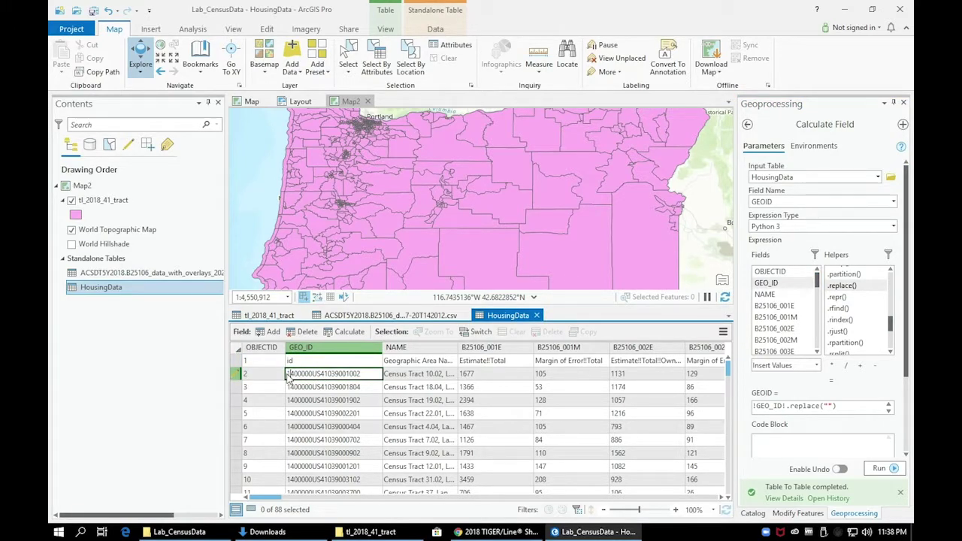
{"action": "left_click_drag", "start_coordinate": [299, 373], "coordinate": [320, 374]}
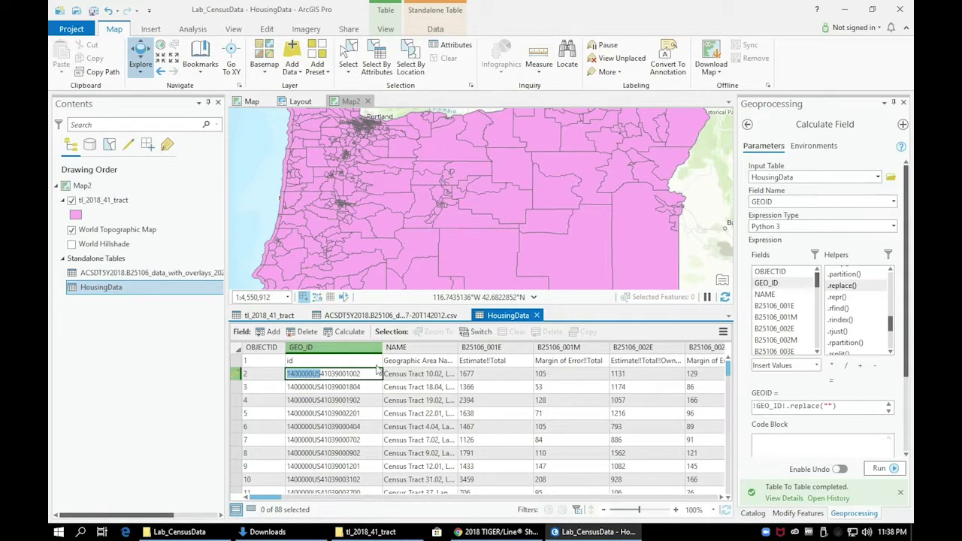
{"action": "left_click", "coordinate": [829, 406]}
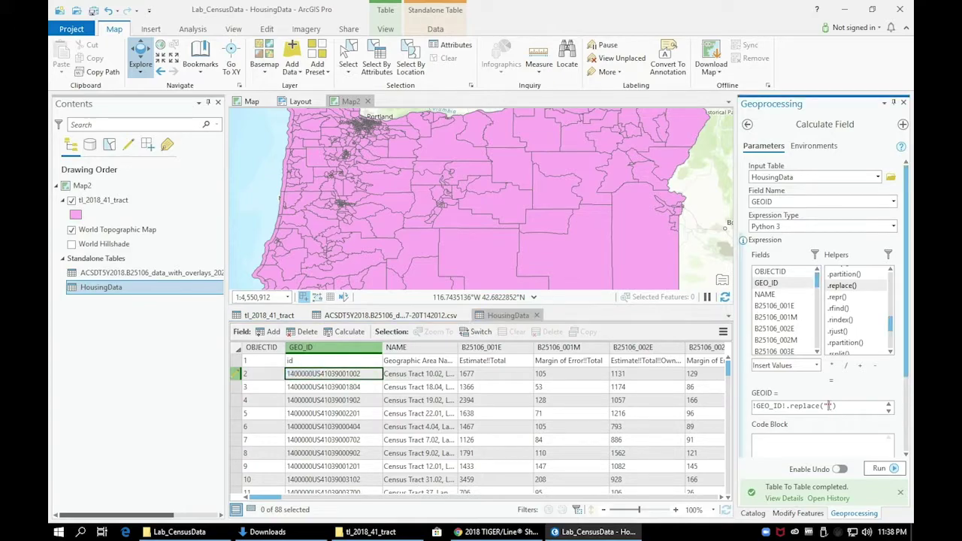
{"action": "type", "text": "1400000US"}
{"action": "type", "text": ","}
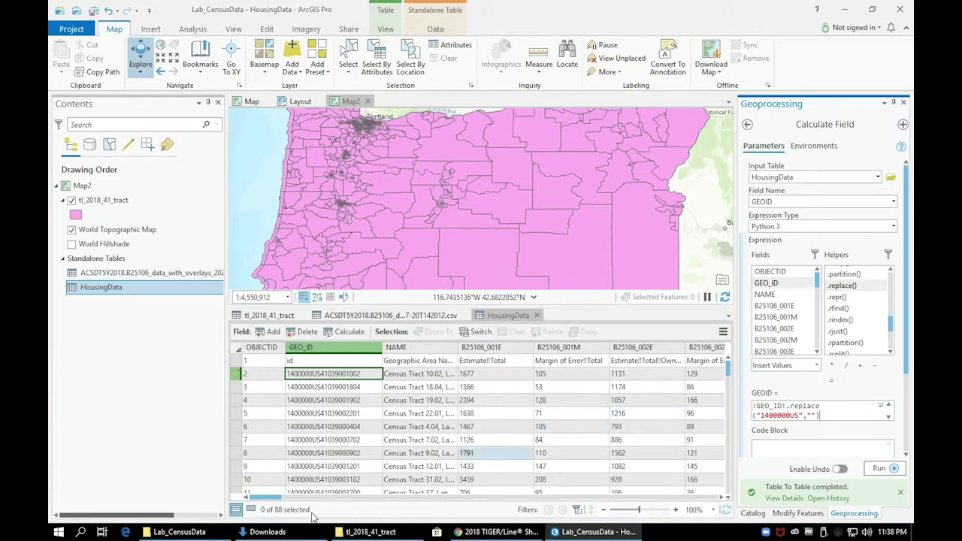
Step: Run the GEOID field calculation and compare the calculated values with the GEOID values of tl_2018_41_tract
{"action": "left_click_drag", "start_coordinate": [272, 499], "coordinate": [782, 508]}
{"action": "left_click", "coordinate": [783, 500]}
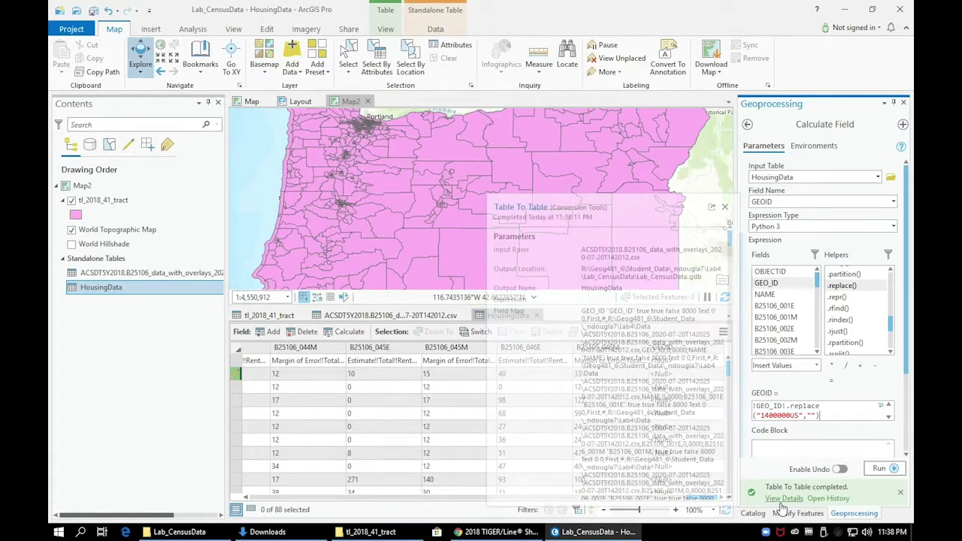
{"action": "left_click", "coordinate": [893, 469]}
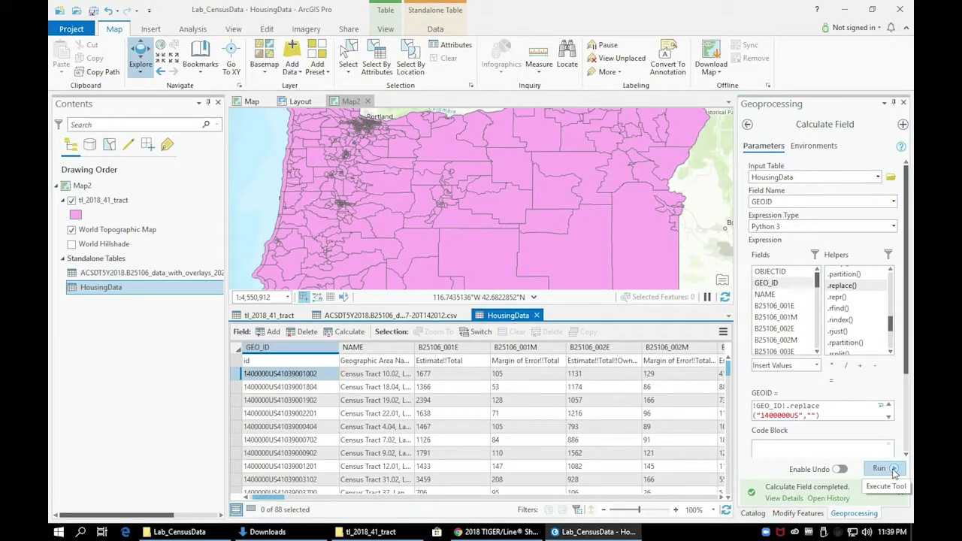
{"action": "left_click_drag", "start_coordinate": [275, 500], "coordinate": [757, 470]}
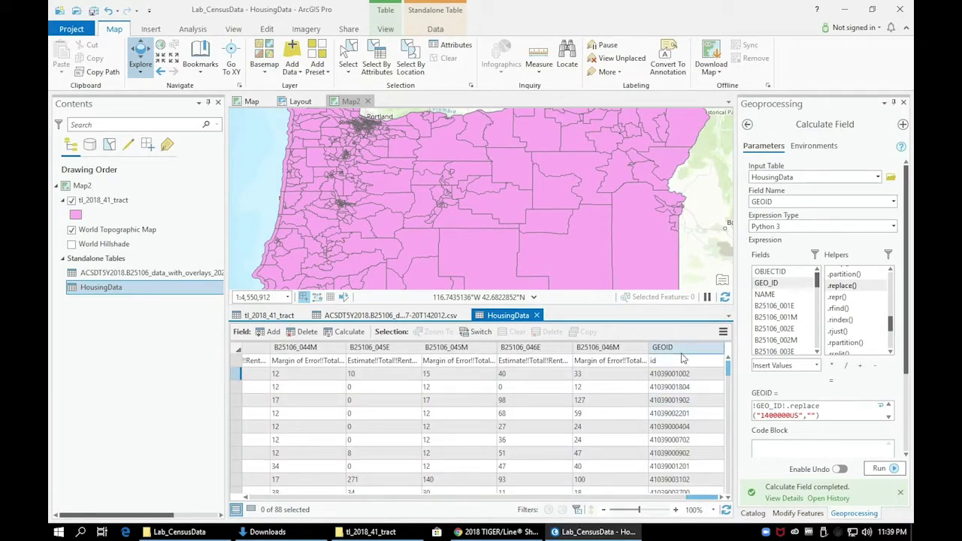
{"action": "left_click_drag", "start_coordinate": [728, 378], "coordinate": [731, 350]}
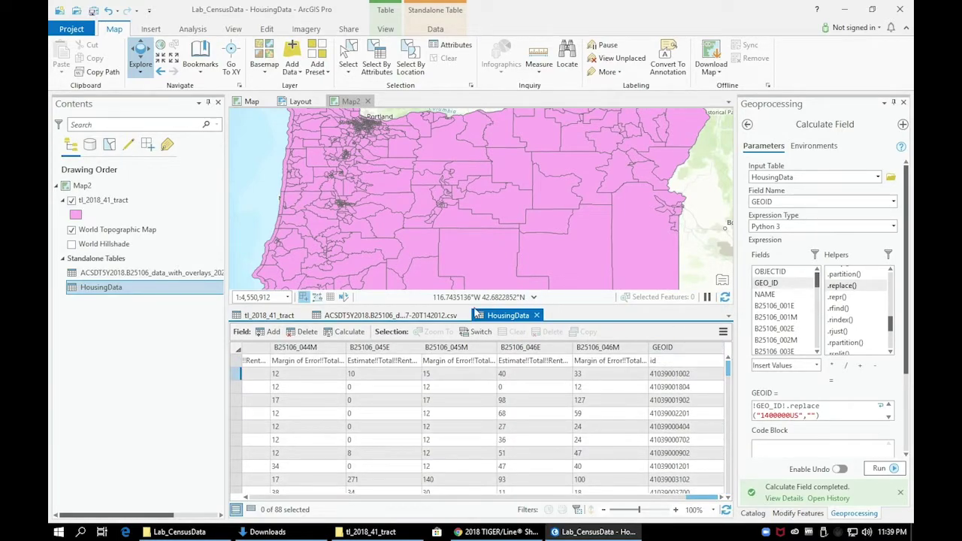
{"action": "left_click", "coordinate": [274, 317]}
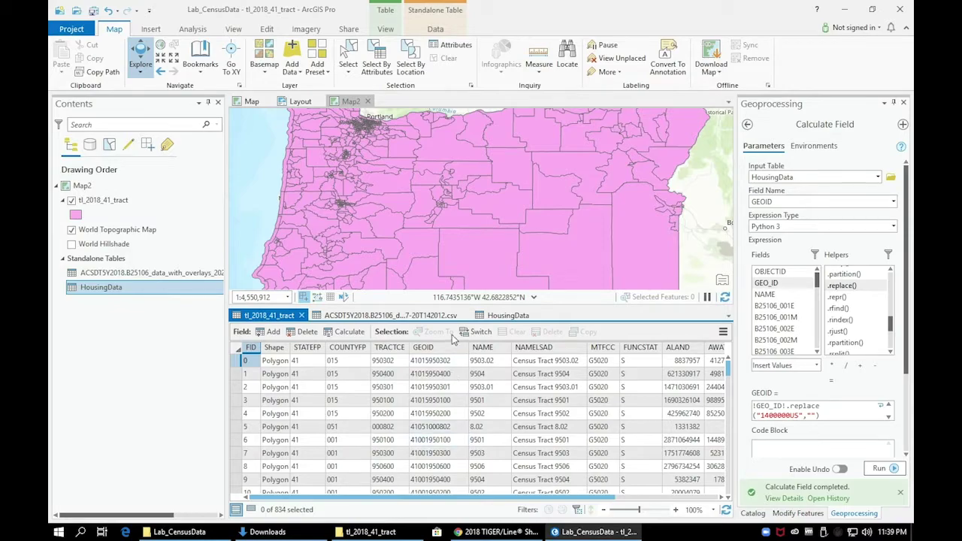
Step: Close the original ACS B25106 CSV table and remove it from Map2
{"action": "left_click", "coordinate": [465, 315]}
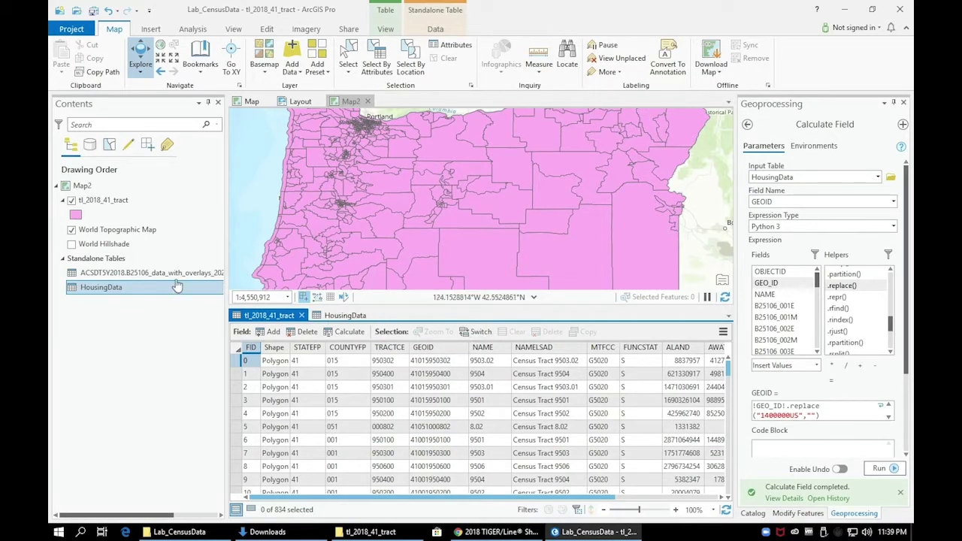
{"action": "right_click", "coordinate": [154, 272]}
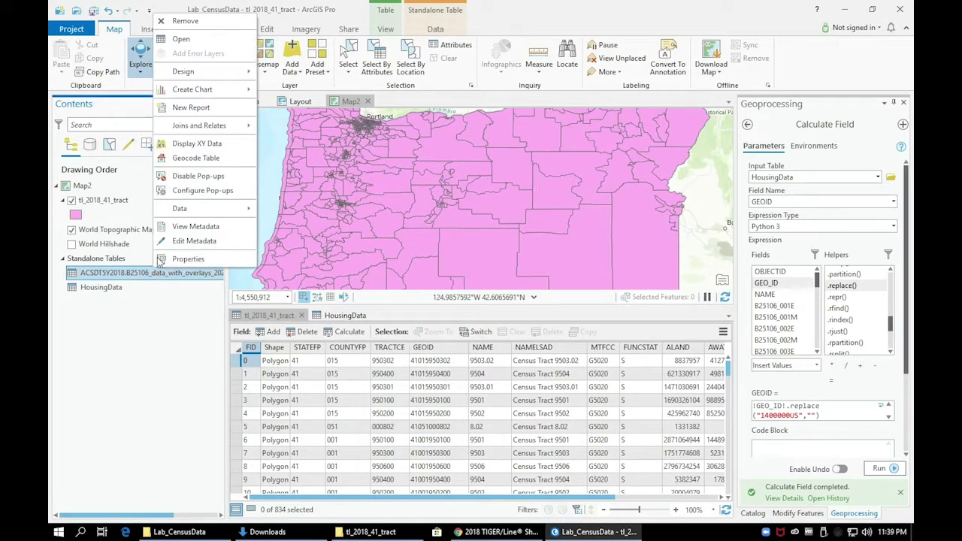
{"action": "left_click", "coordinate": [194, 22]}
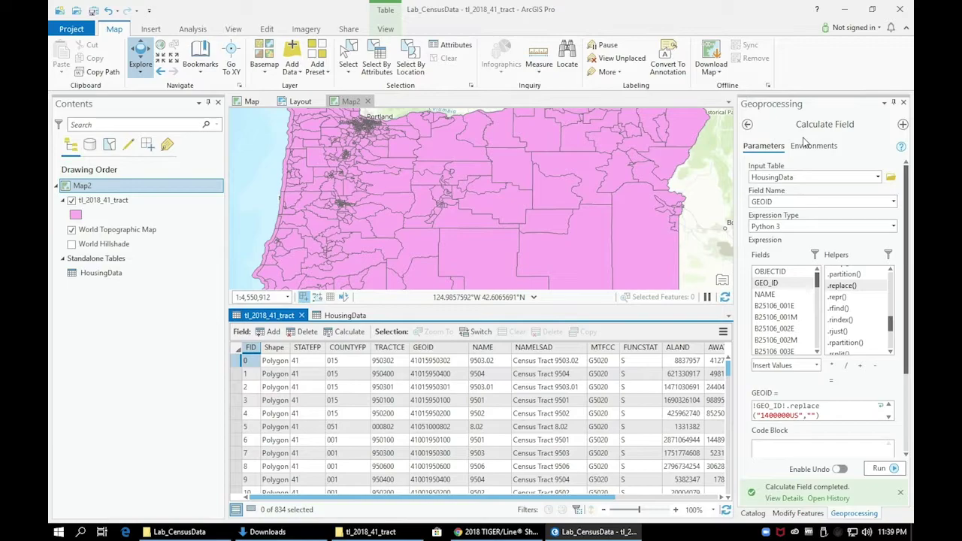
Step: Open the Add Join tool and set tl_2018_41_tract as the input layer with GEOID as its input join field
{"action": "left_click", "coordinate": [748, 125]}
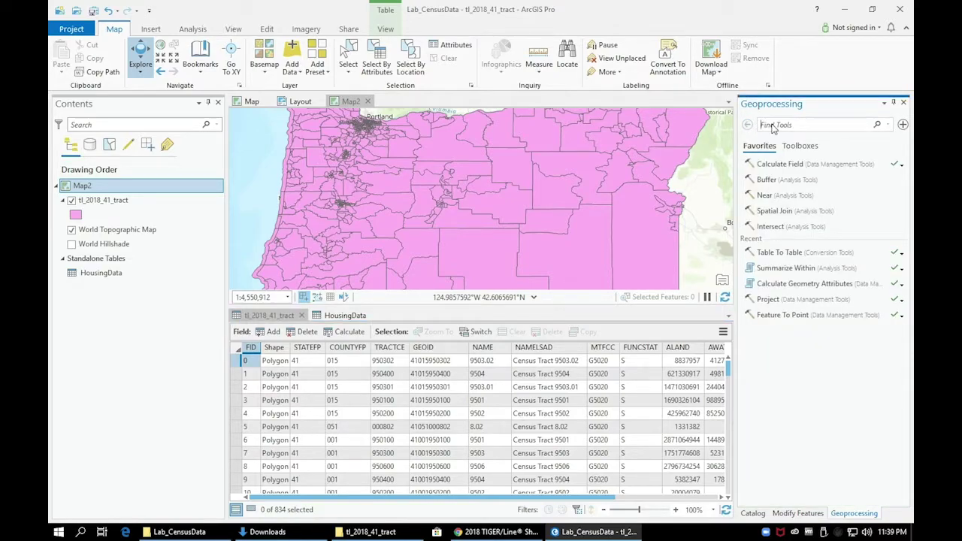
{"action": "left_click", "coordinate": [773, 125]}
{"action": "type", "text": "add join"}
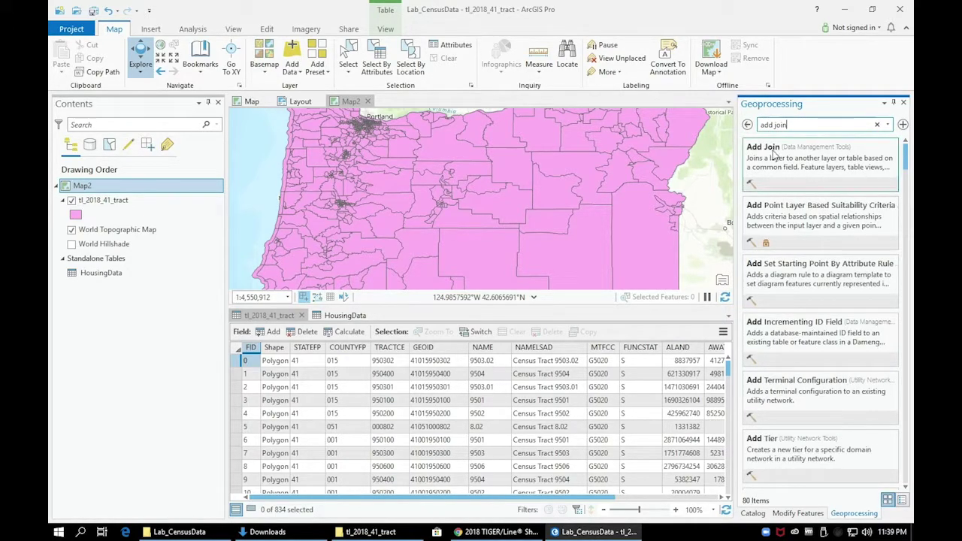
{"action": "left_click", "coordinate": [774, 153]}
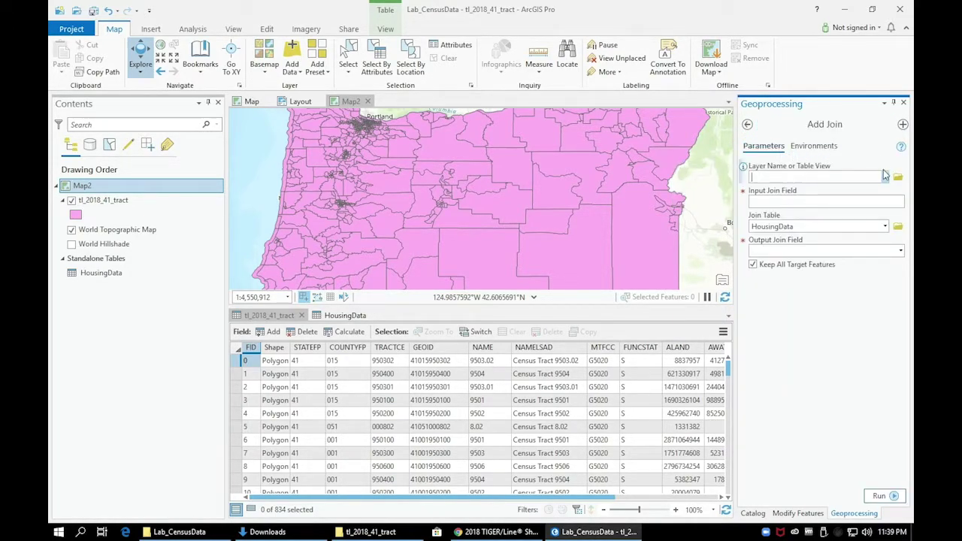
{"action": "left_click", "coordinate": [885, 177]}
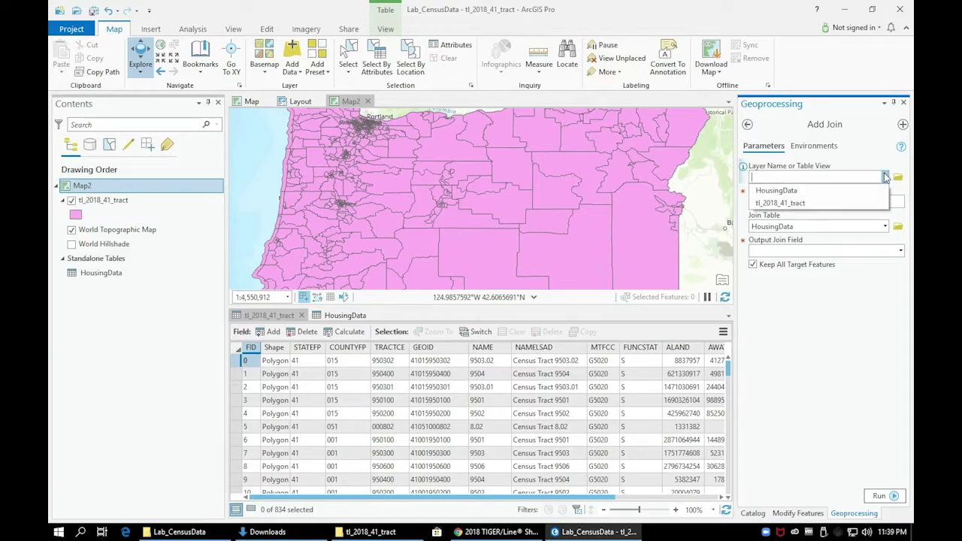
{"action": "left_click", "coordinate": [841, 203]}
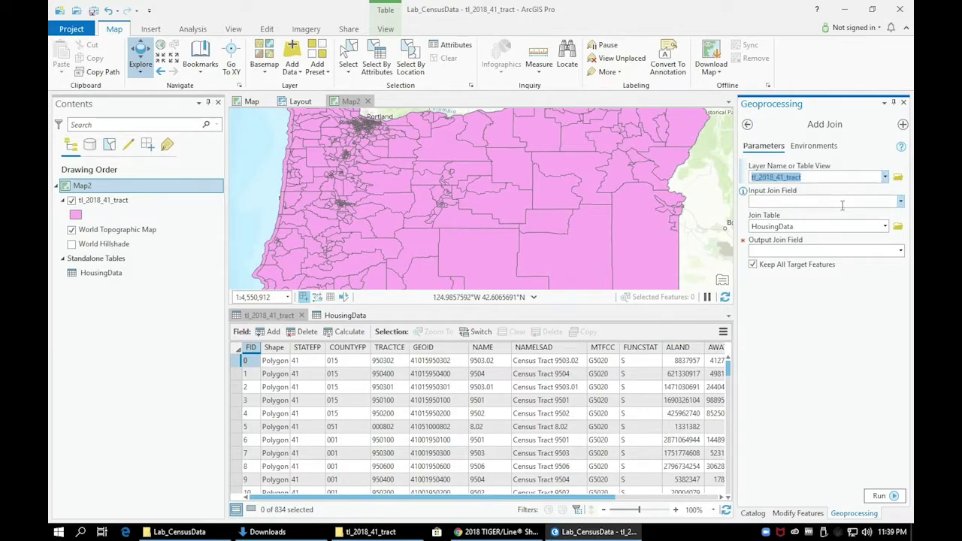
{"action": "left_click", "coordinate": [901, 202]}
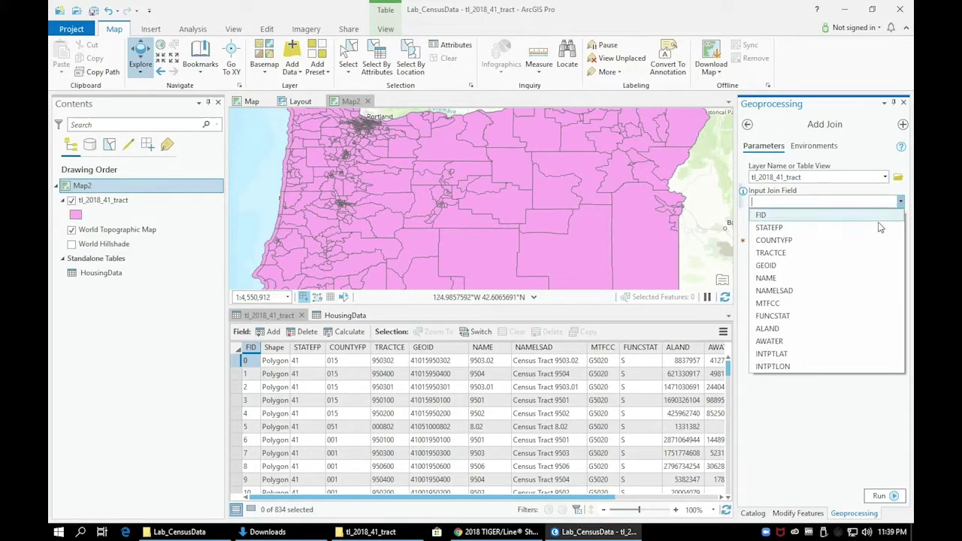
{"action": "left_click", "coordinate": [848, 266]}
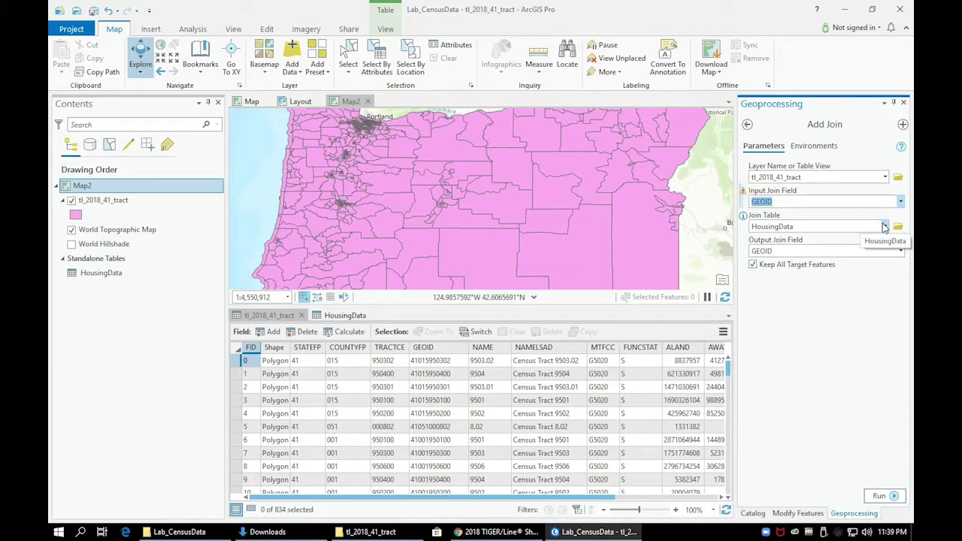
Step: Set HousingData as the join table with GEOID as its join field, disable Keep All Target Features and run the join
{"action": "left_click", "coordinate": [885, 227]}
{"action": "left_click", "coordinate": [850, 242]}
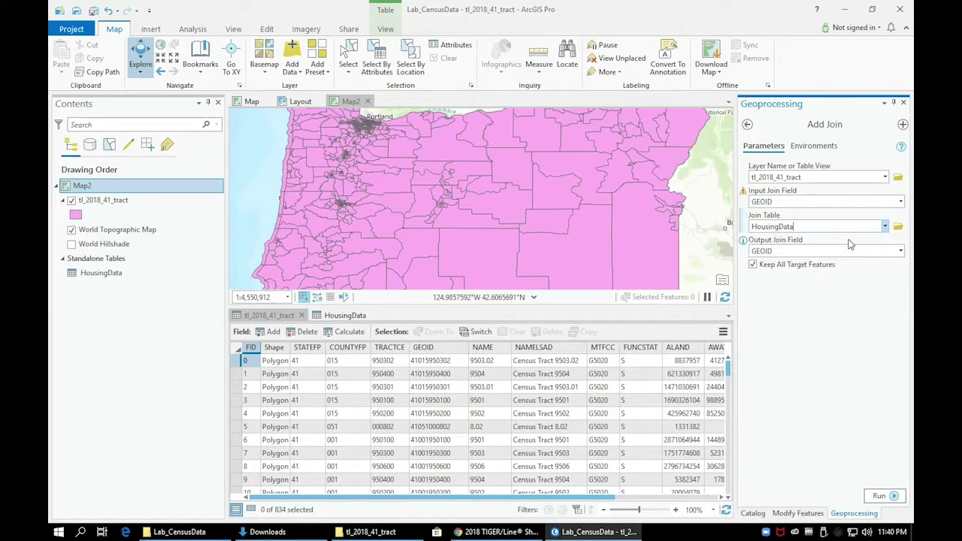
{"action": "left_click", "coordinate": [901, 252]}
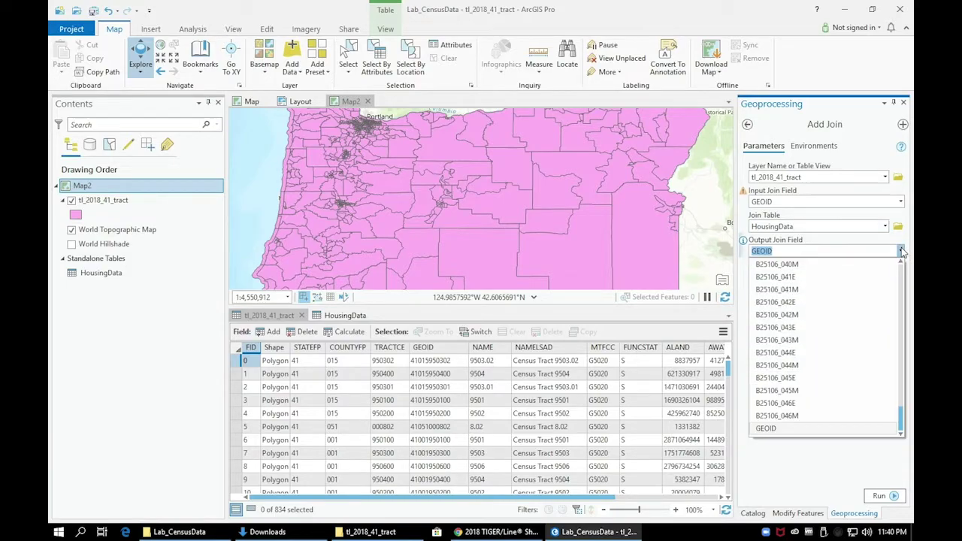
{"action": "left_click", "coordinate": [766, 427]}
{"action": "left_click", "coordinate": [753, 264]}
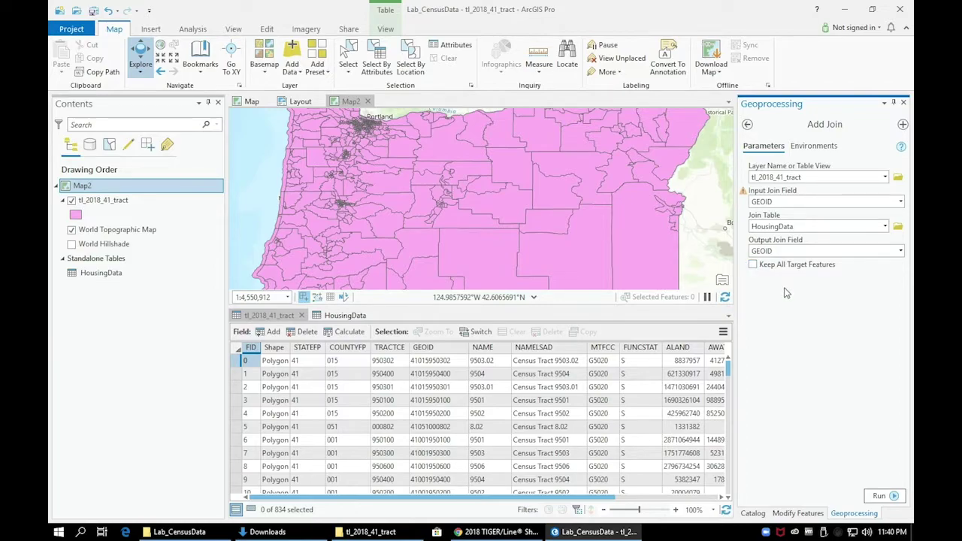
{"action": "left_click", "coordinate": [893, 497]}
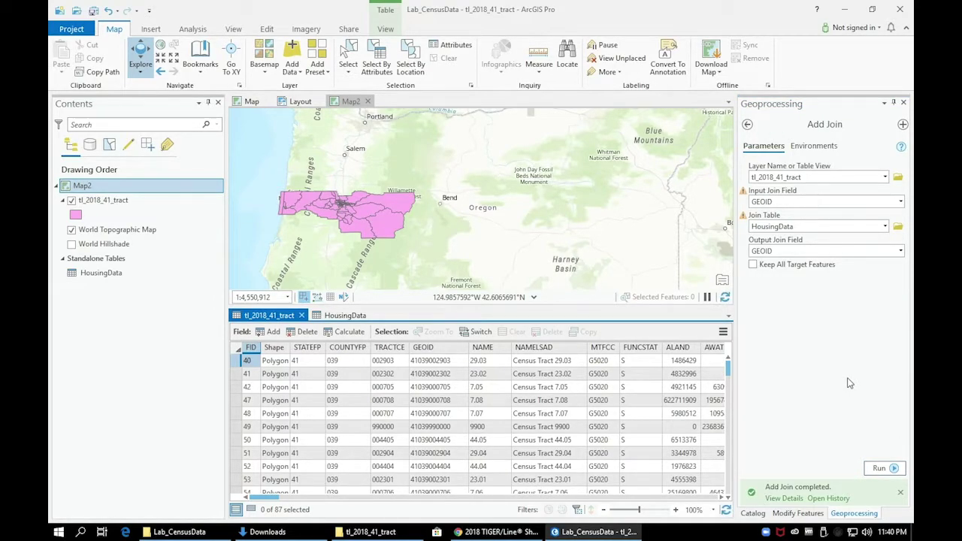
Step: Export the joined tl_2018_41_tract features to Lab_CensusData.gdb as a feature class named LaneCo_Housing
{"action": "left_click", "coordinate": [106, 210]}
{"action": "right_click", "coordinate": [106, 210]}
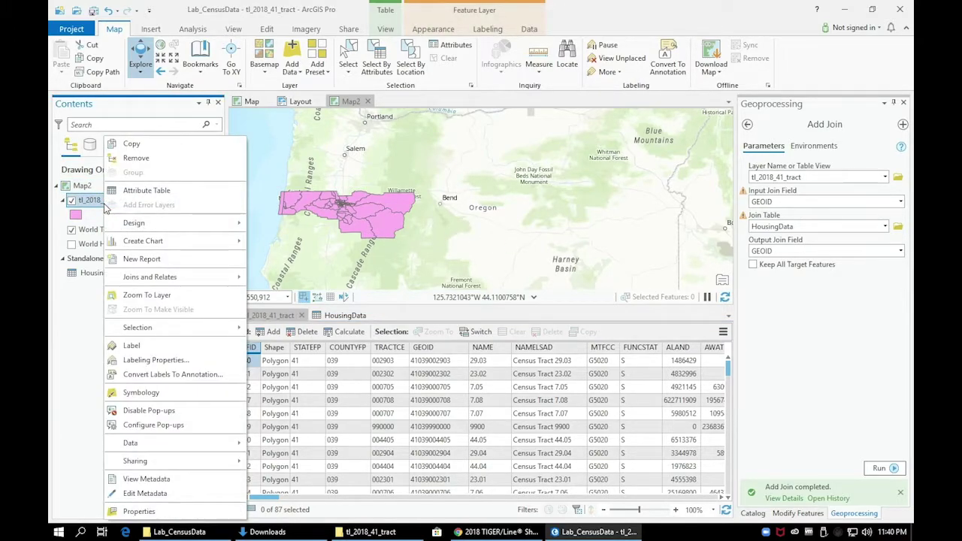
{"action": "mouse_move", "coordinate": [194, 450]}
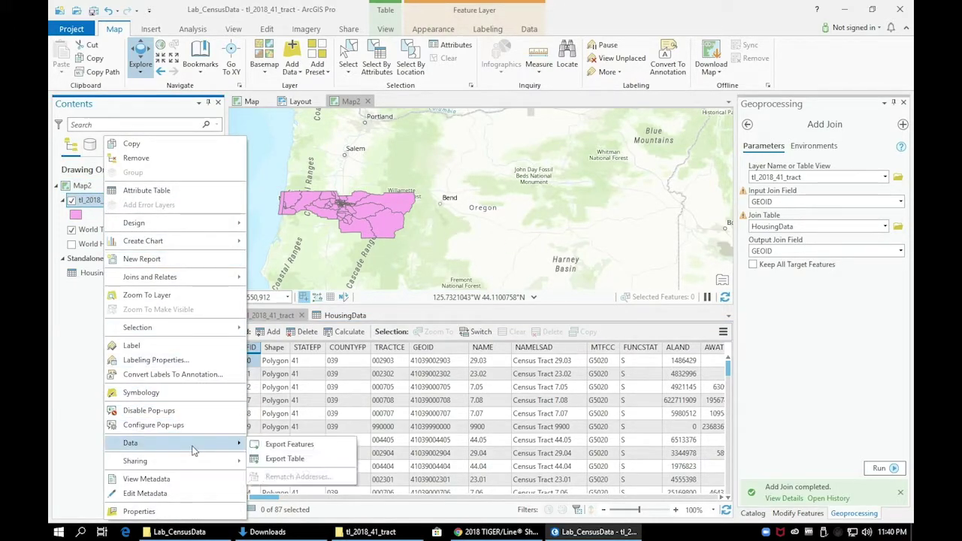
{"action": "left_click", "coordinate": [267, 444]}
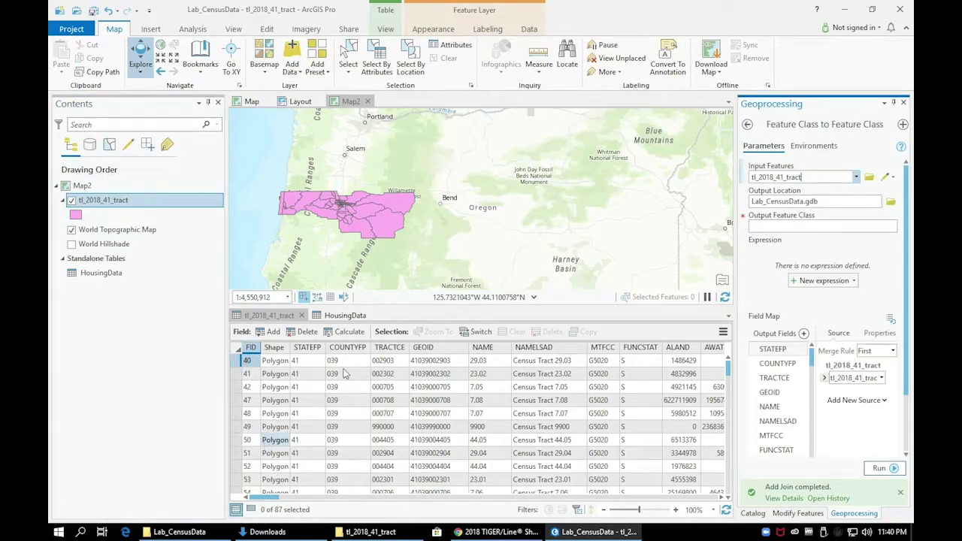
{"action": "left_click", "coordinate": [796, 227]}
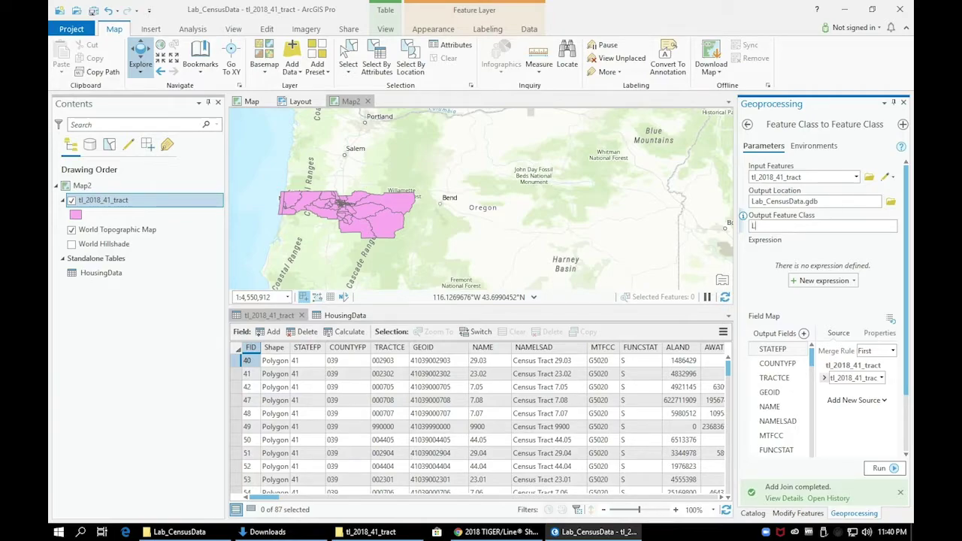
{"action": "type", "text": "LaneCo_Housing"}
{"action": "left_click", "coordinate": [878, 469]}
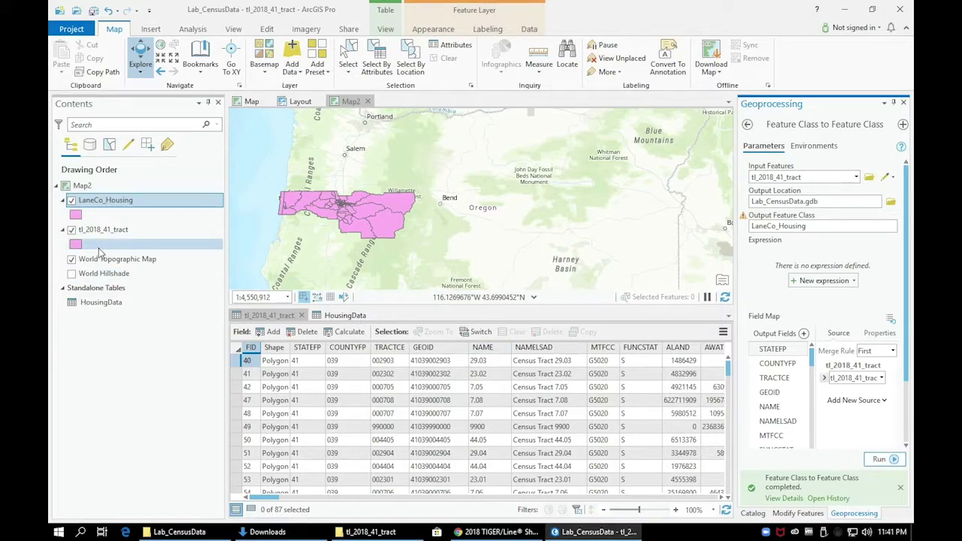
Step: Hide tl_2018_41_tract and toggle LaneCo_Housing off and on to check the exported tracts on the map
{"action": "left_click", "coordinate": [71, 230]}
{"action": "left_click", "coordinate": [72, 201]}
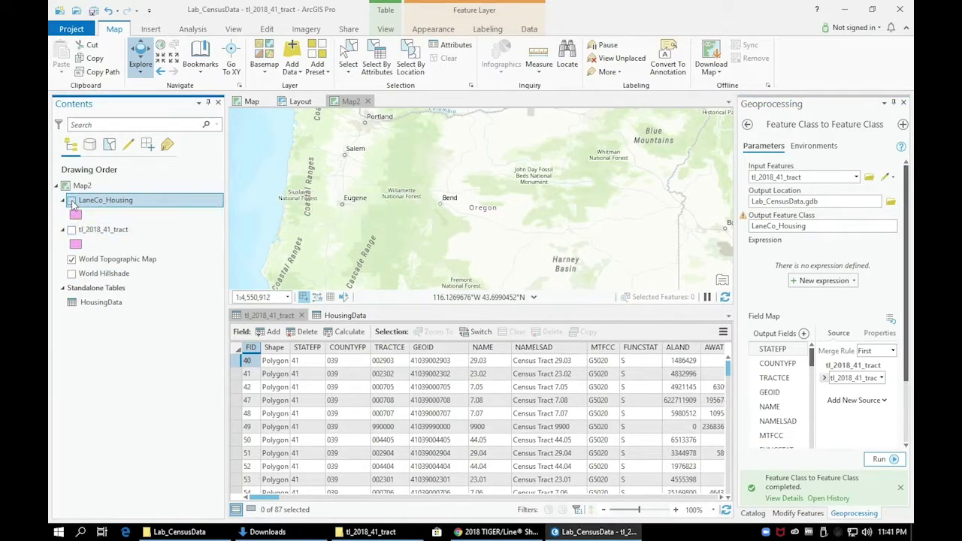
{"action": "left_click", "coordinate": [72, 201]}
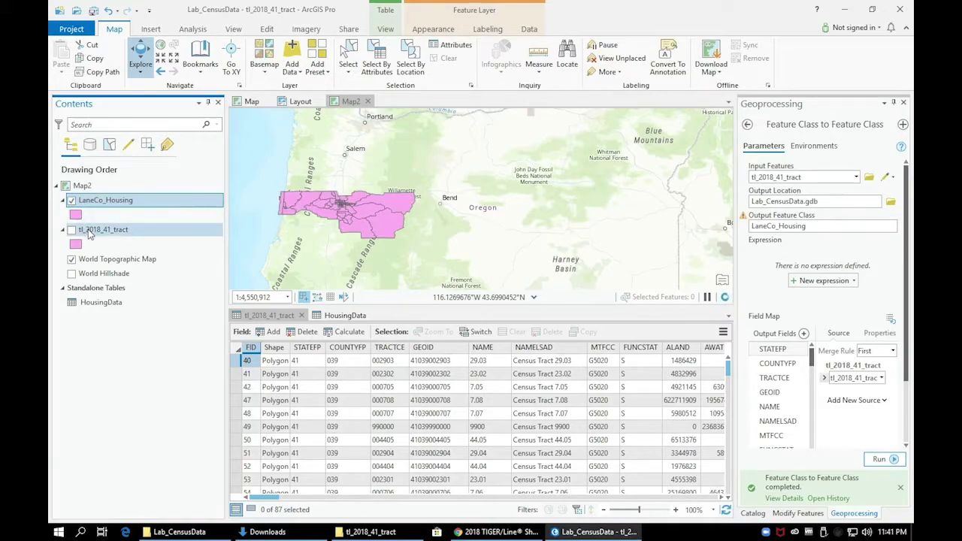
Step: Remove the tl_2018_41_tract layer from Map2 and save the project
{"action": "right_click", "coordinate": [88, 231]}
{"action": "left_click", "coordinate": [124, 159]}
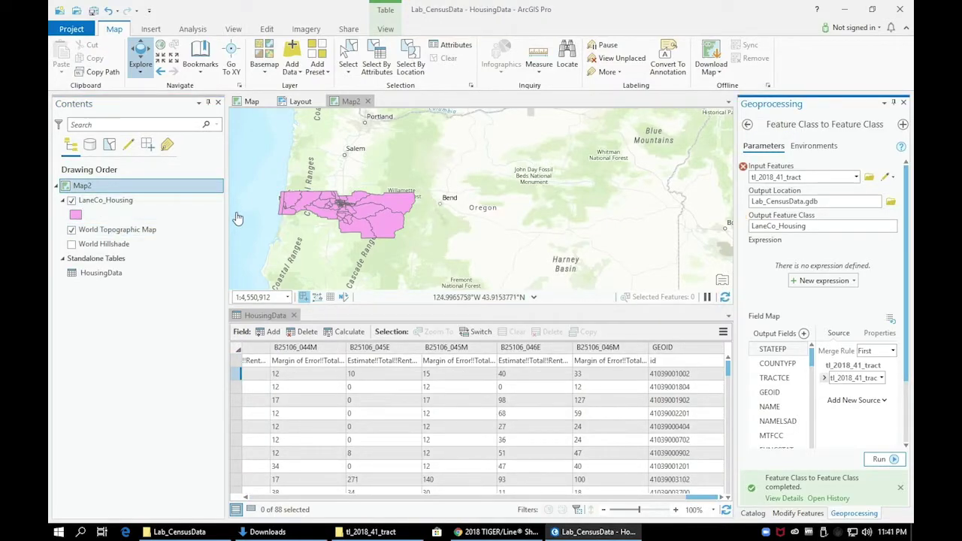
{"action": "left_click", "coordinate": [94, 11]}
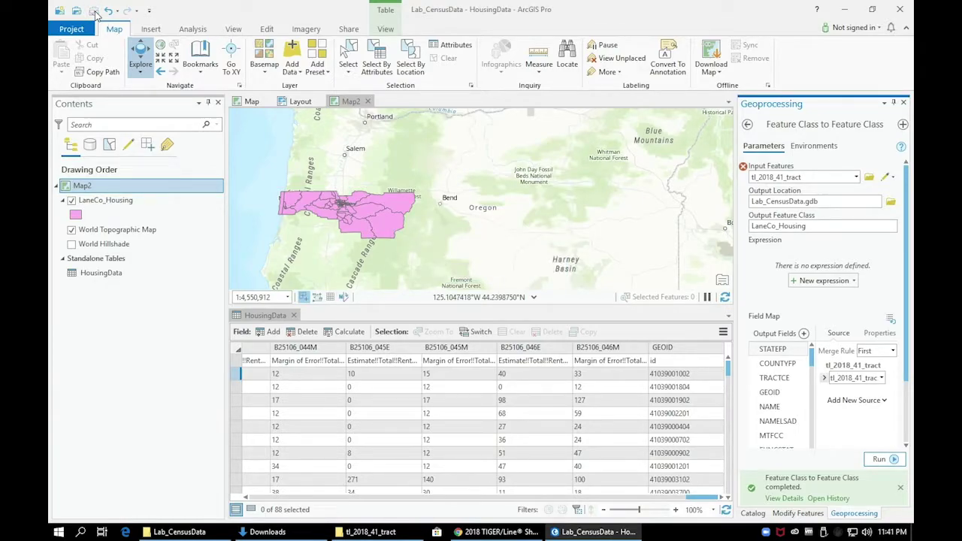